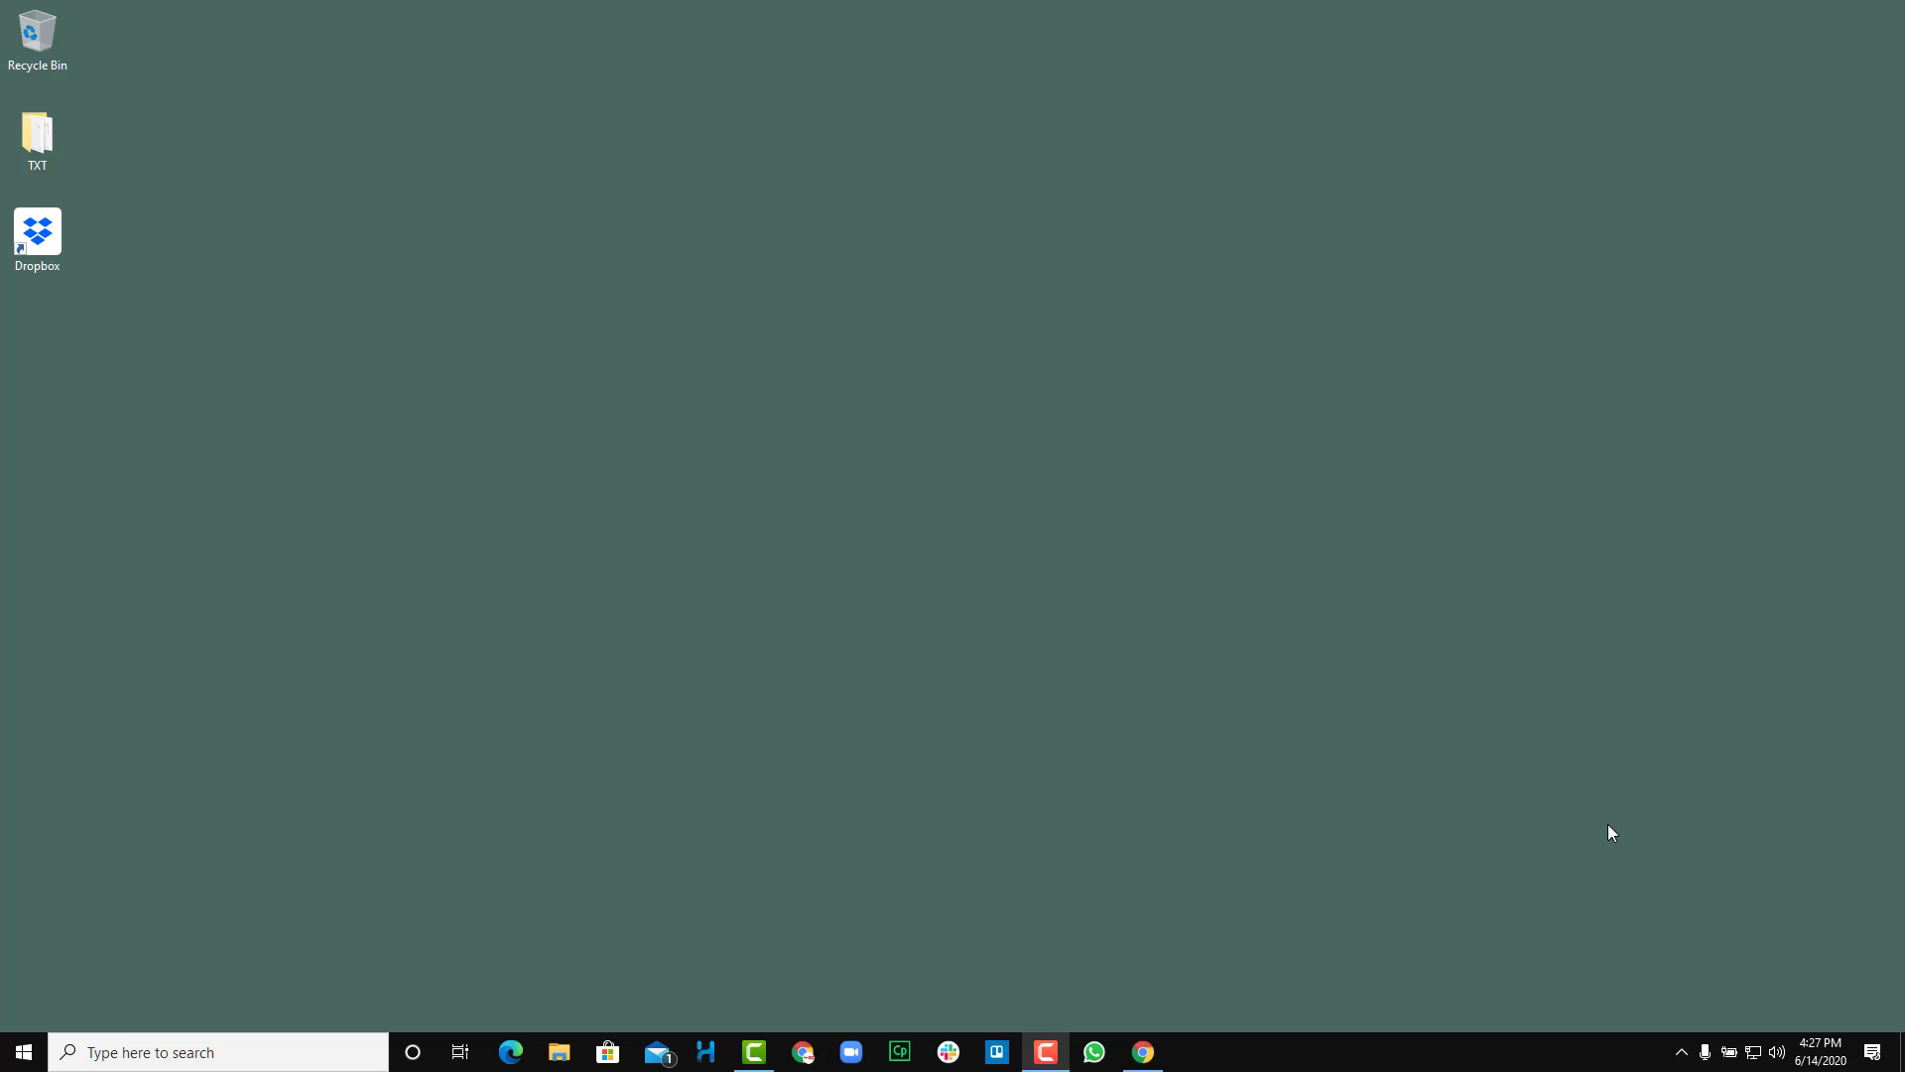
Open the Dropbox folder from the Dropbox panel in the system tray, then close that window.
left_click(1681, 1051)
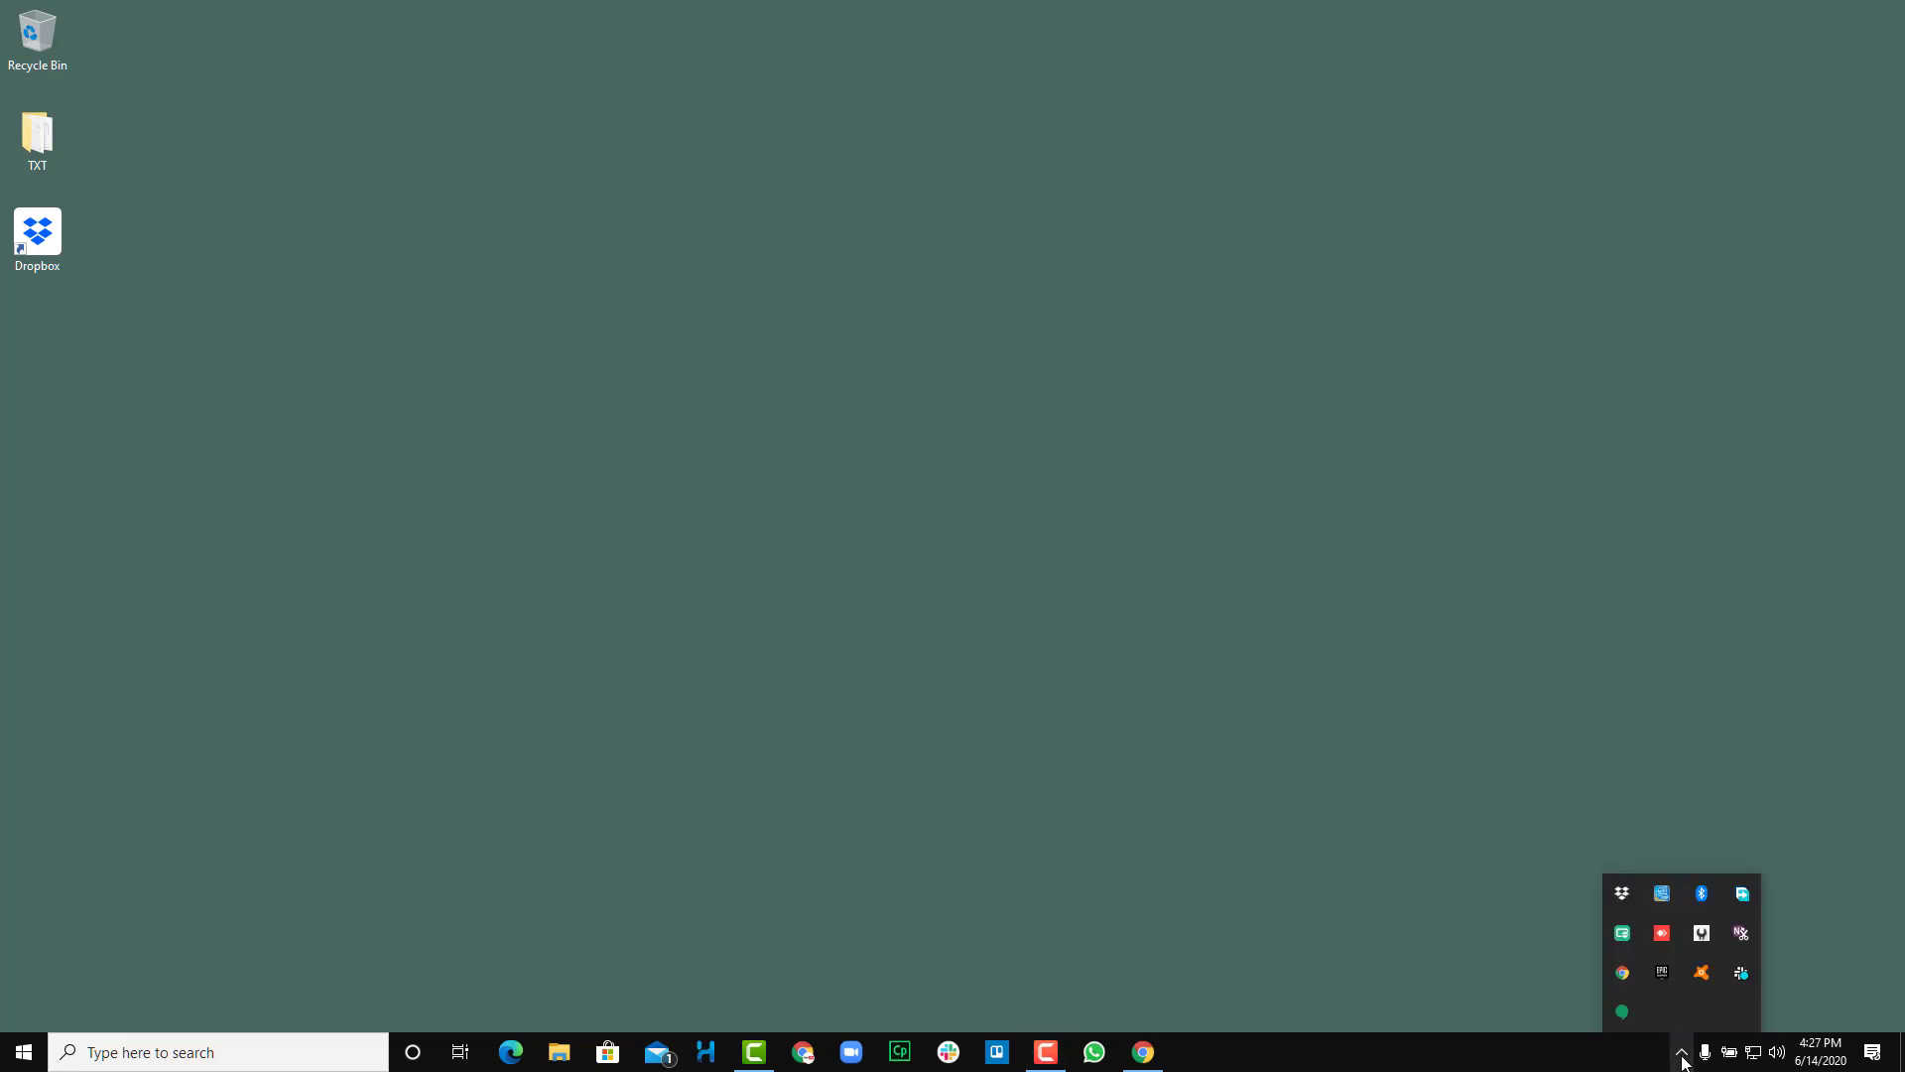
left_click(1624, 895)
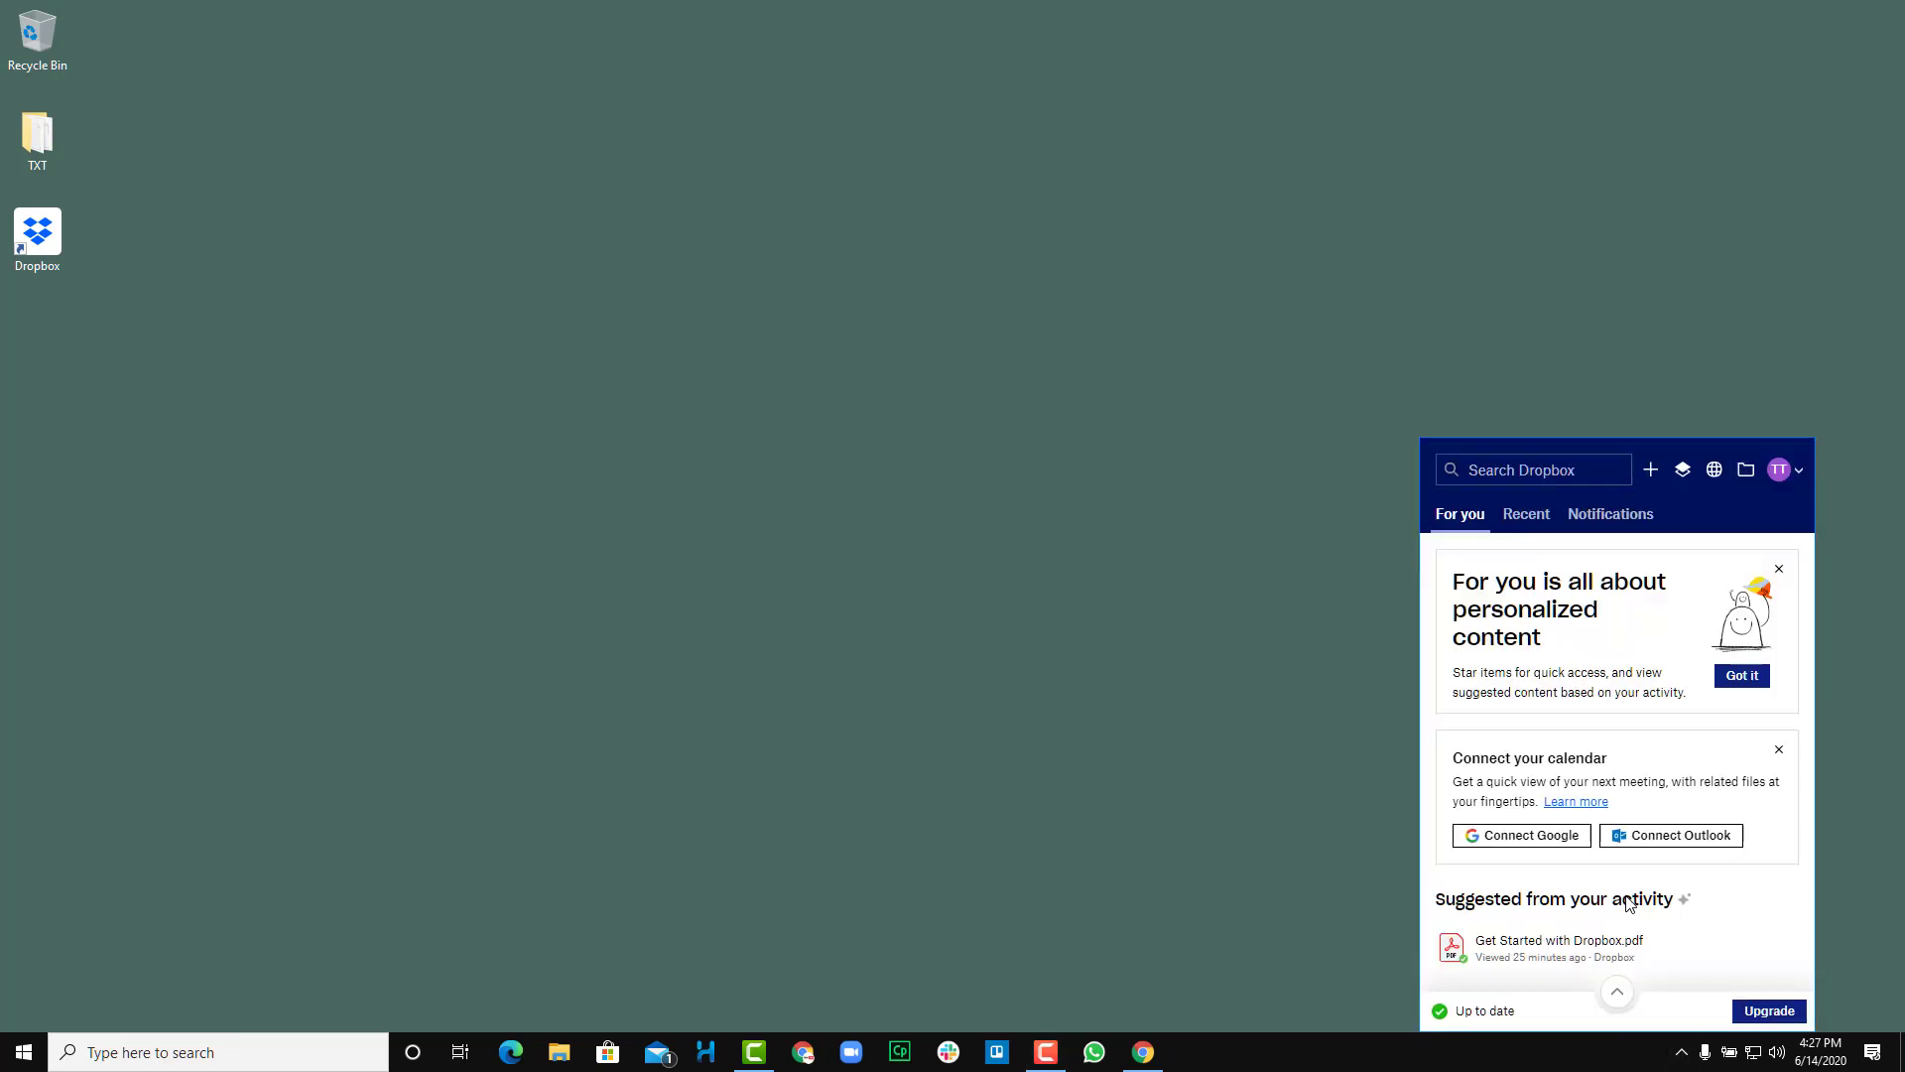
left_click(1747, 474)
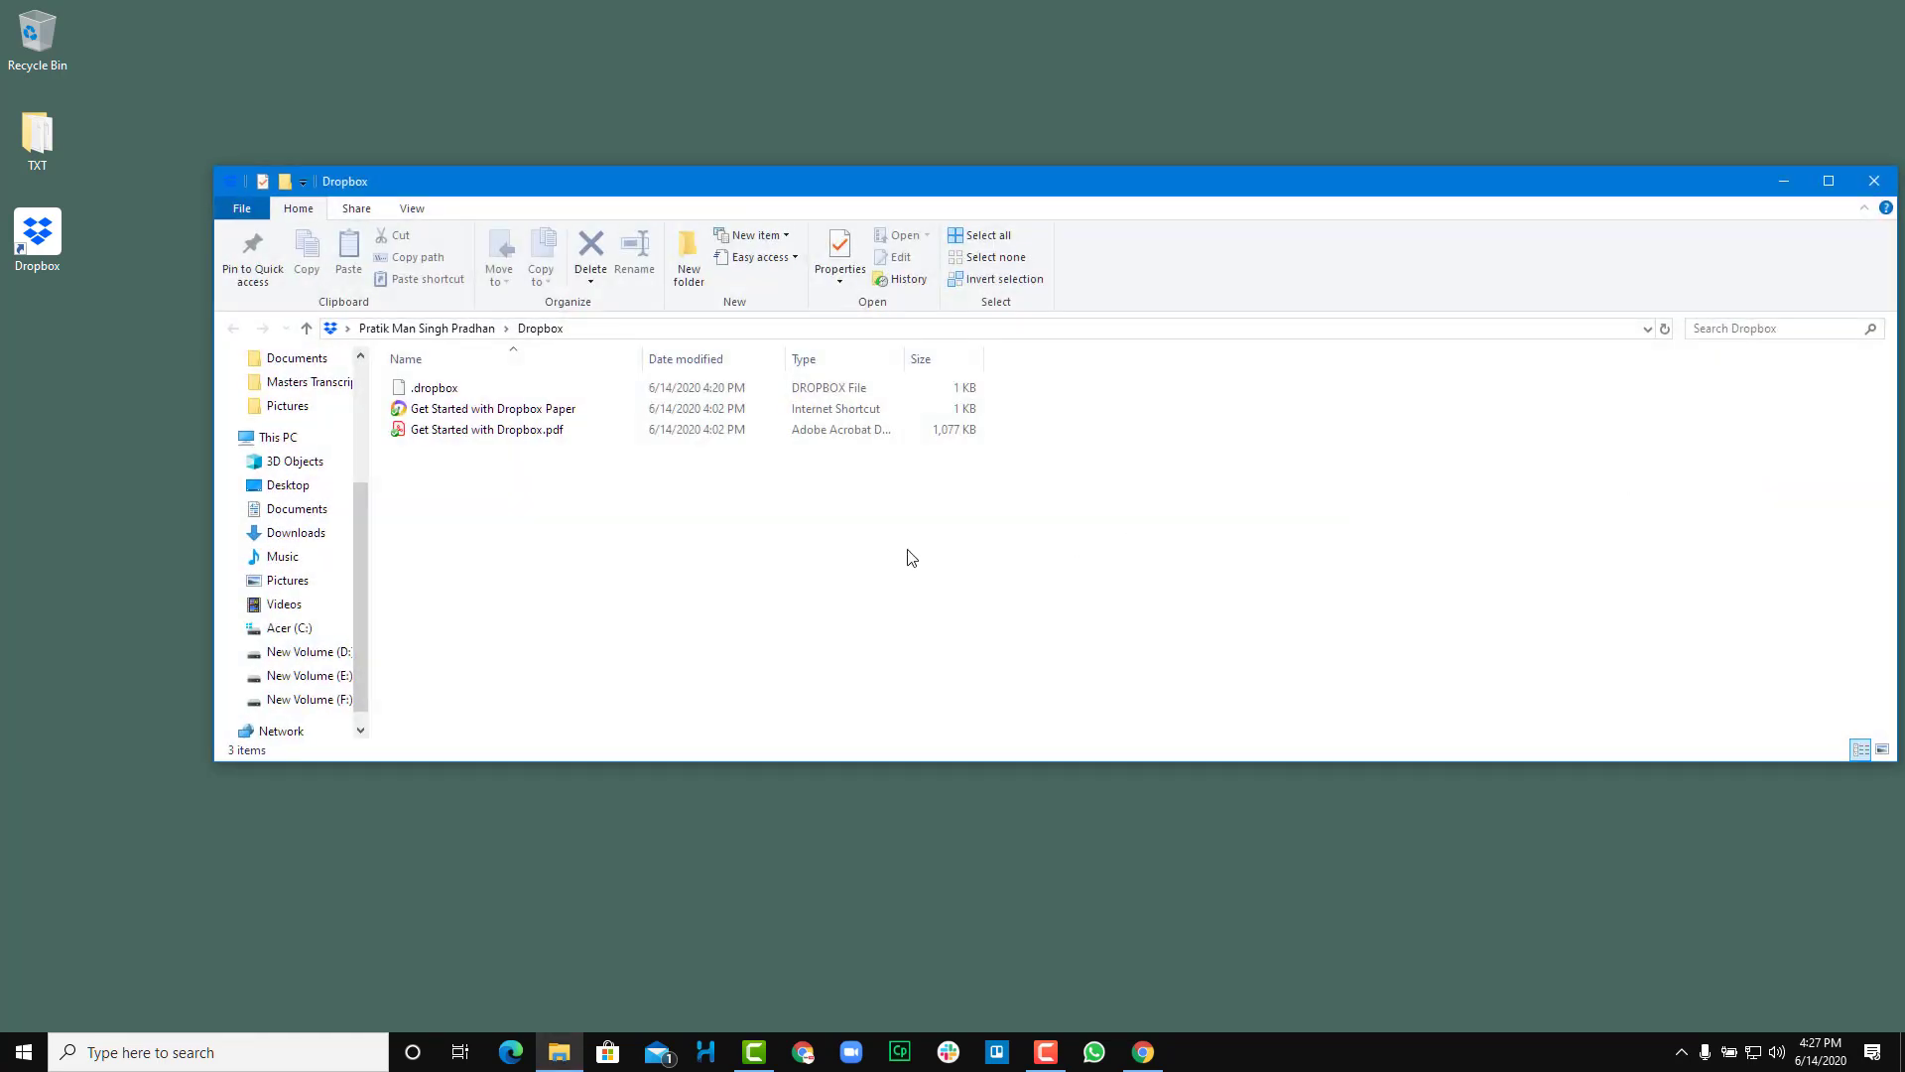
left_click(1873, 180)
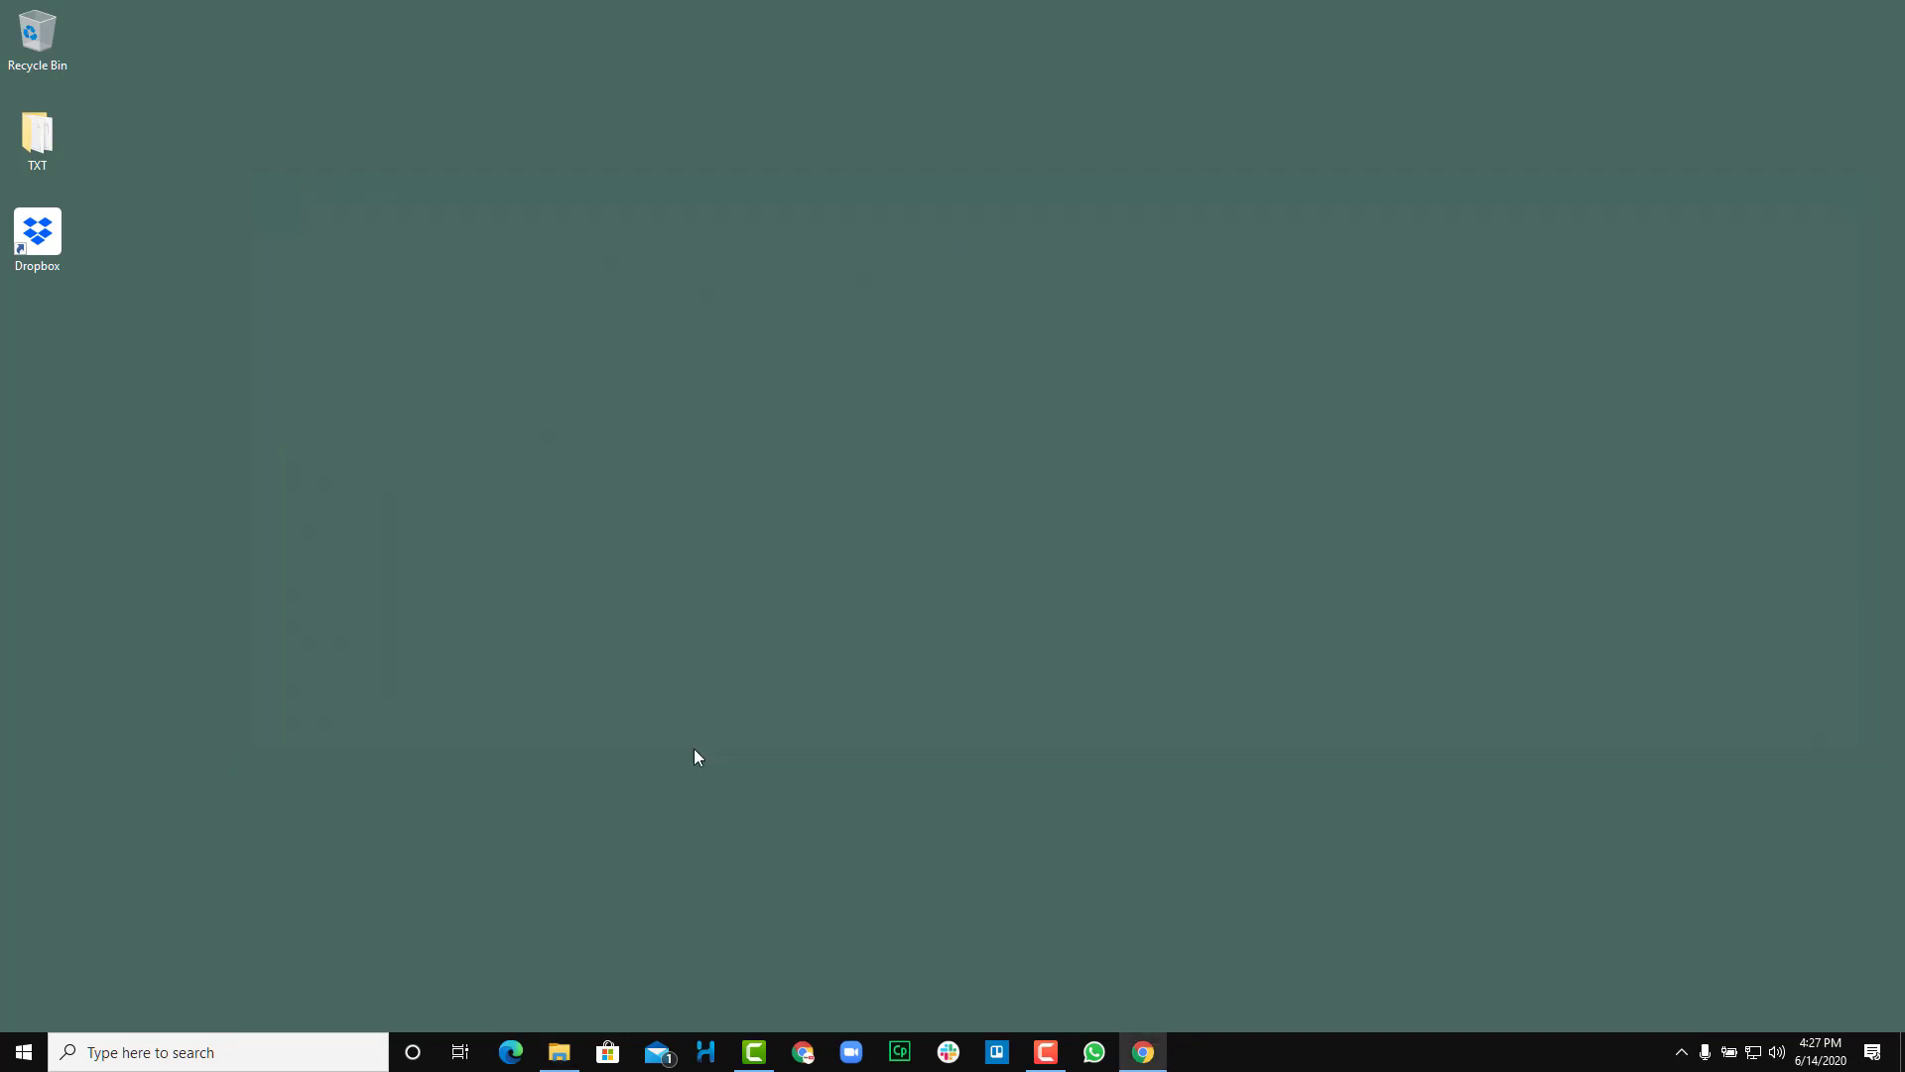
Reopen Dropbox from a maximized File Explorer window and select its three starter files.
left_click(558, 1052)
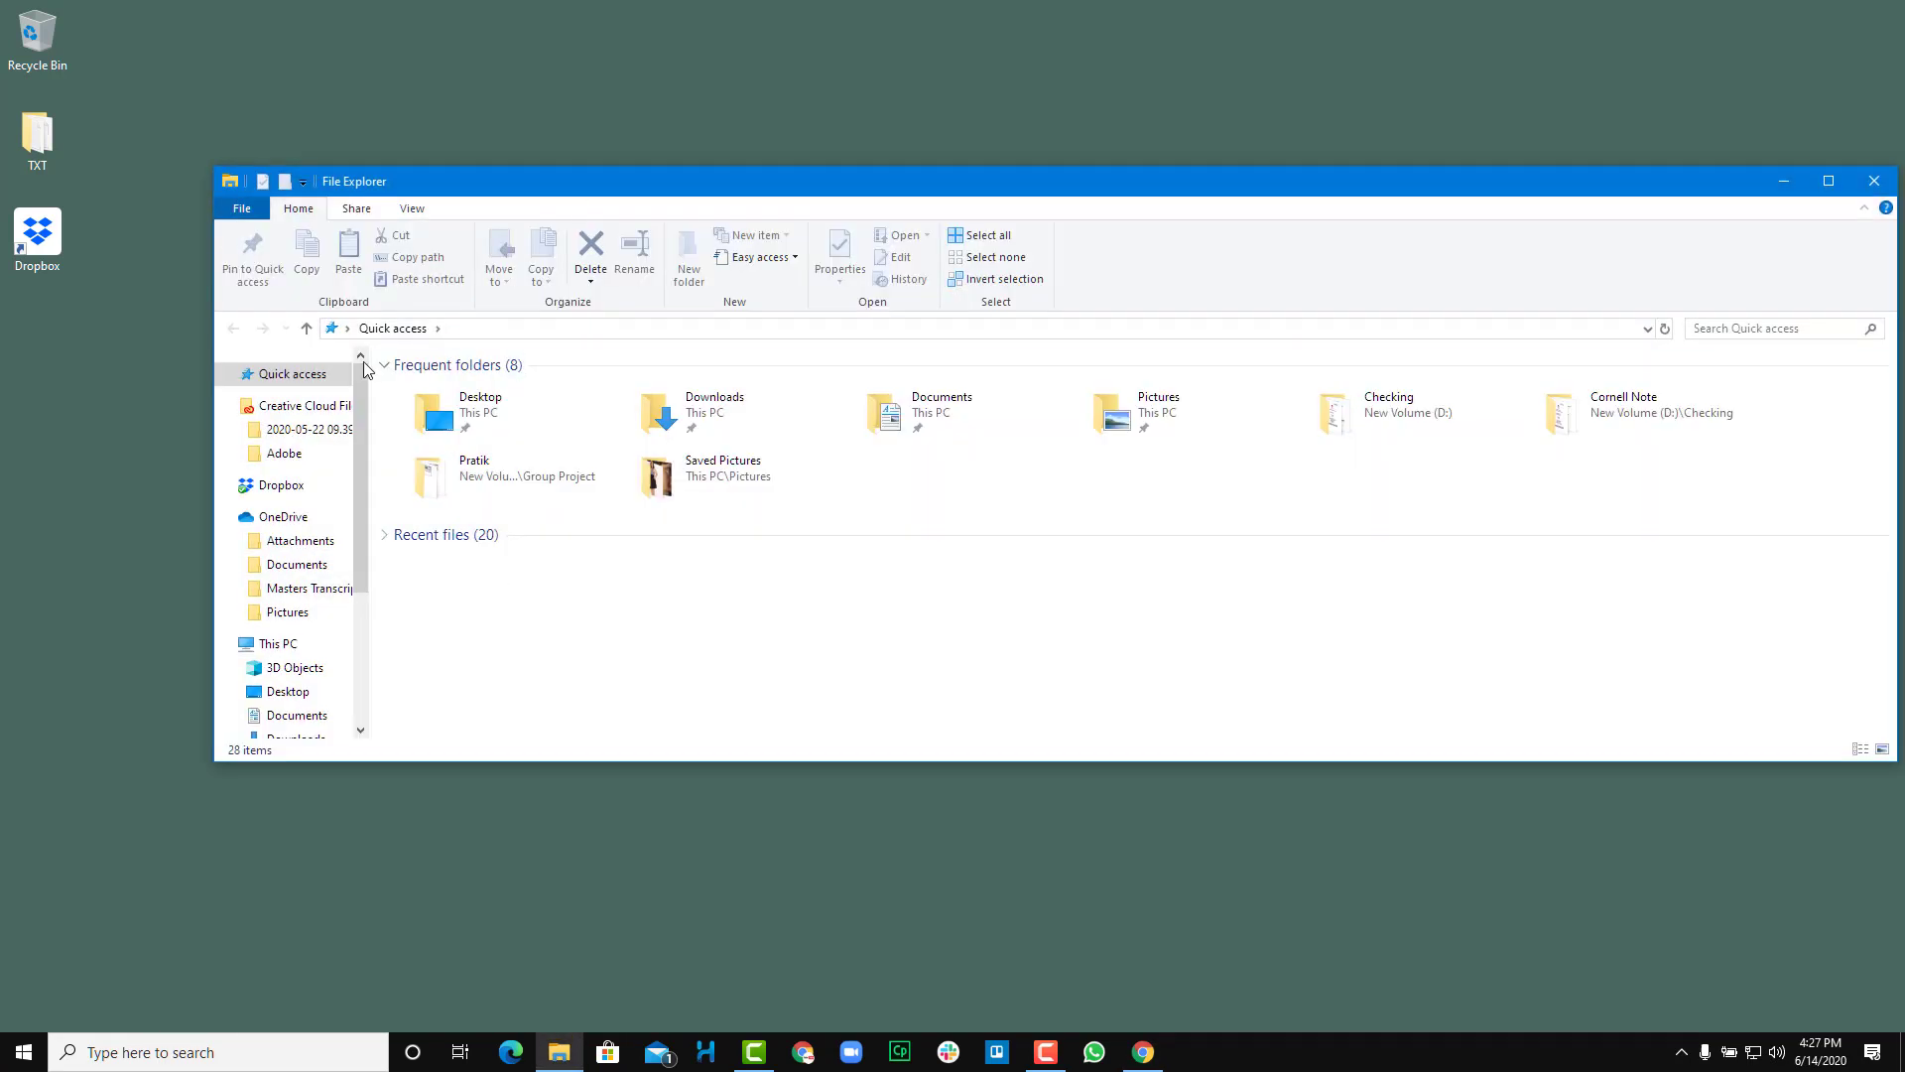
left_click(285, 488)
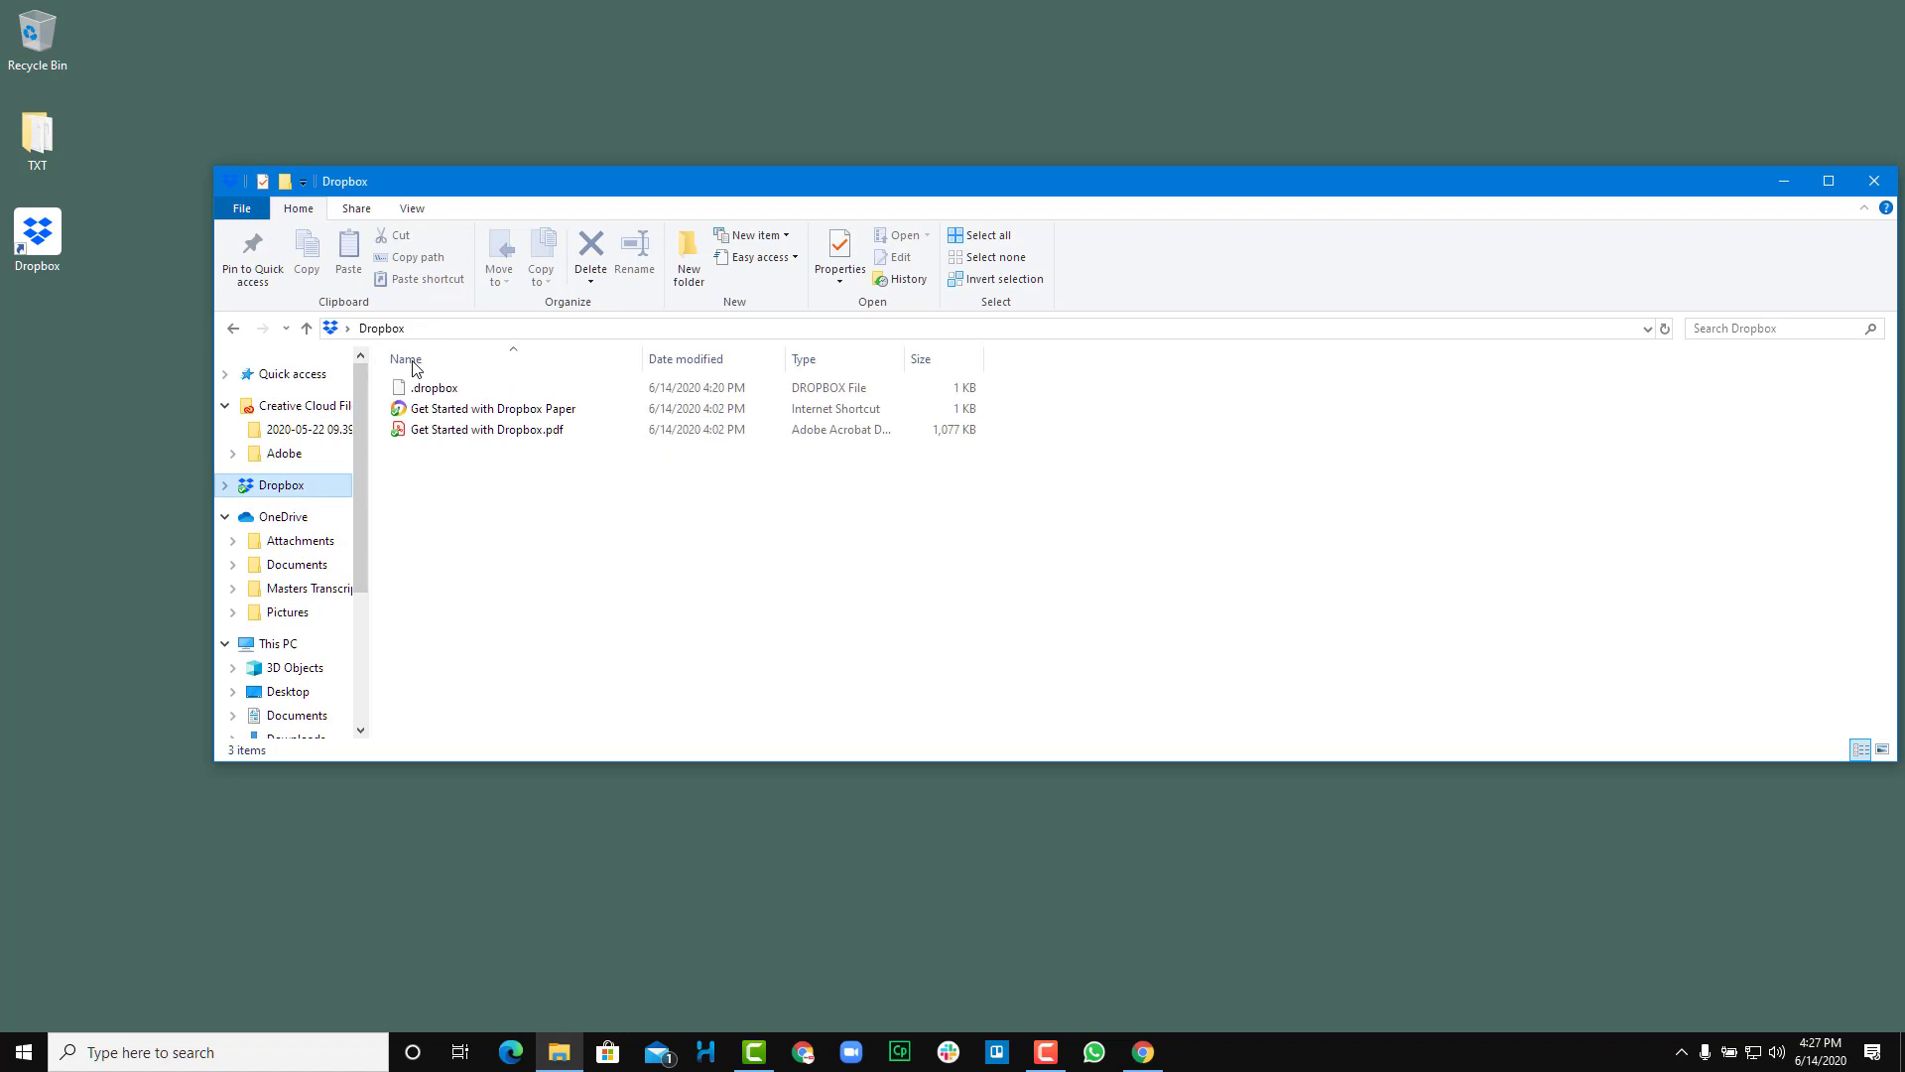
double_click(581, 184)
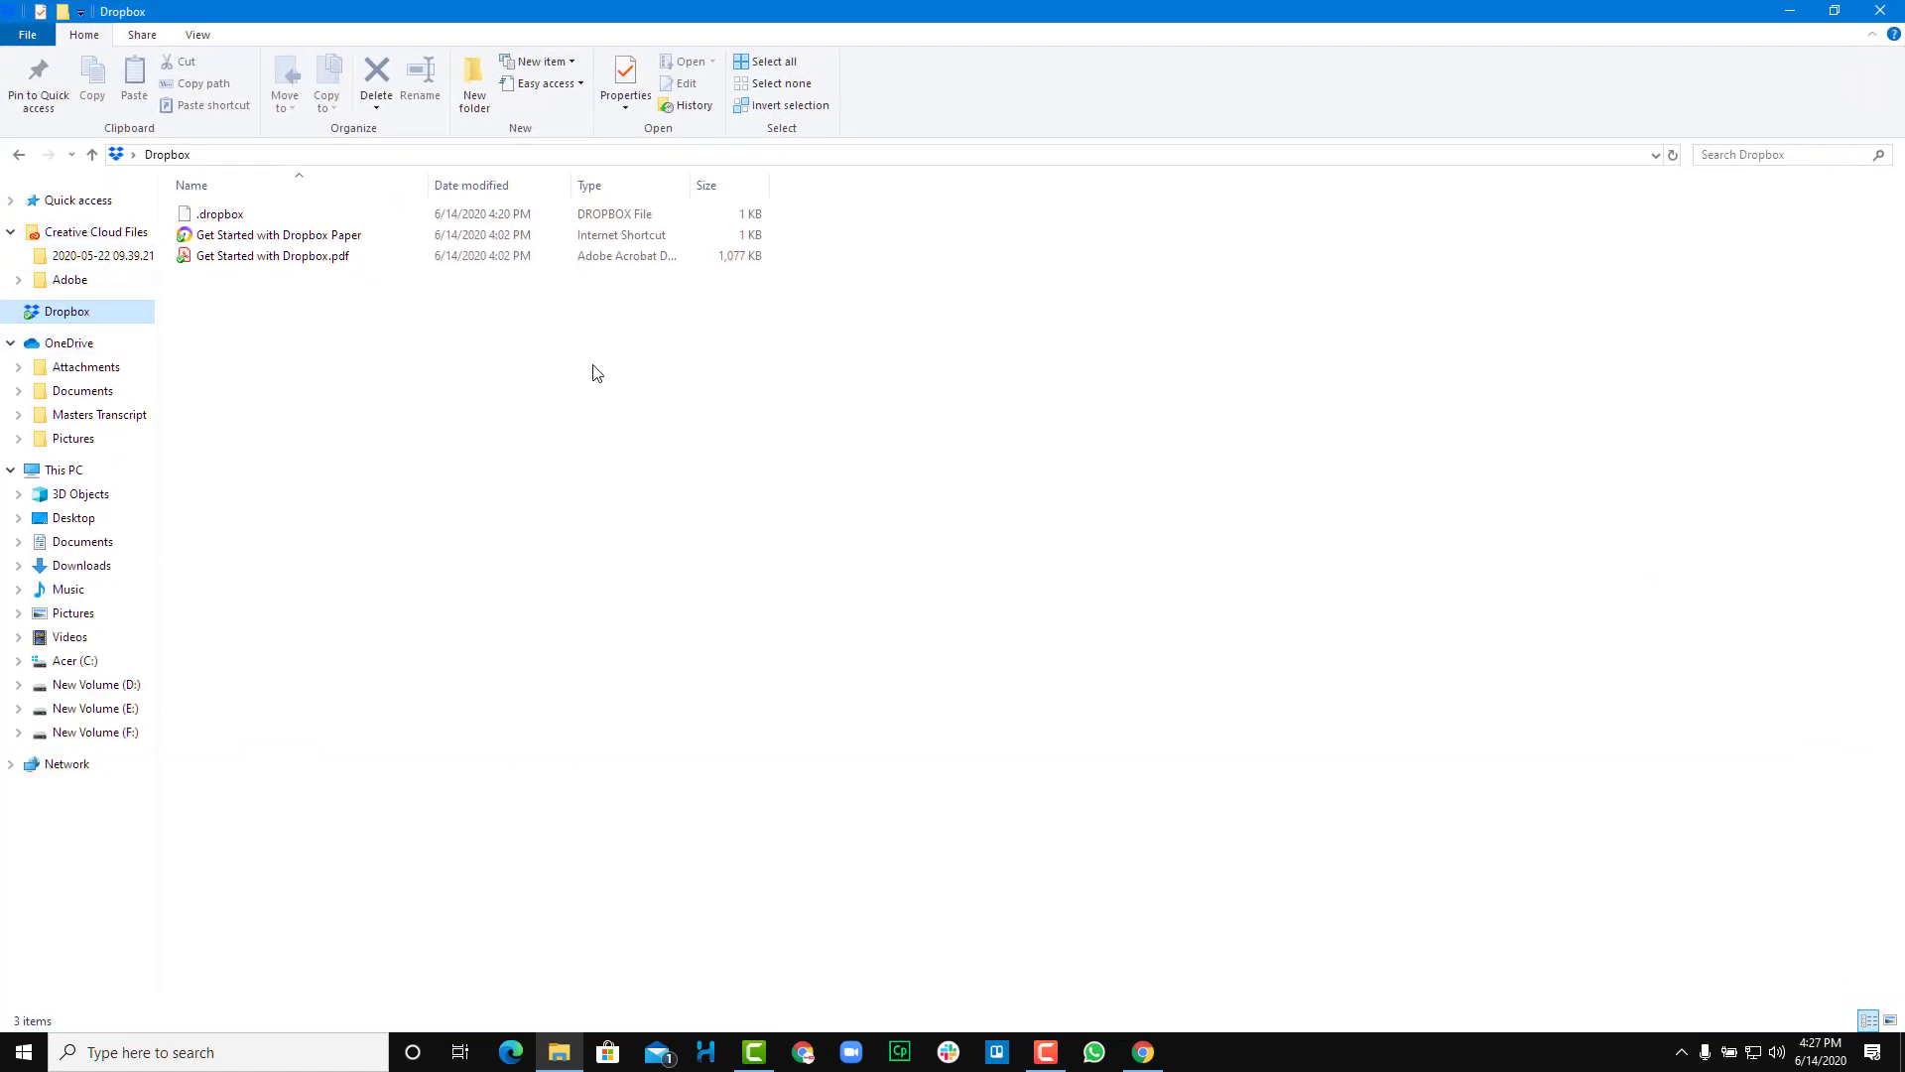
left_click_drag(625, 441, 250, 208)
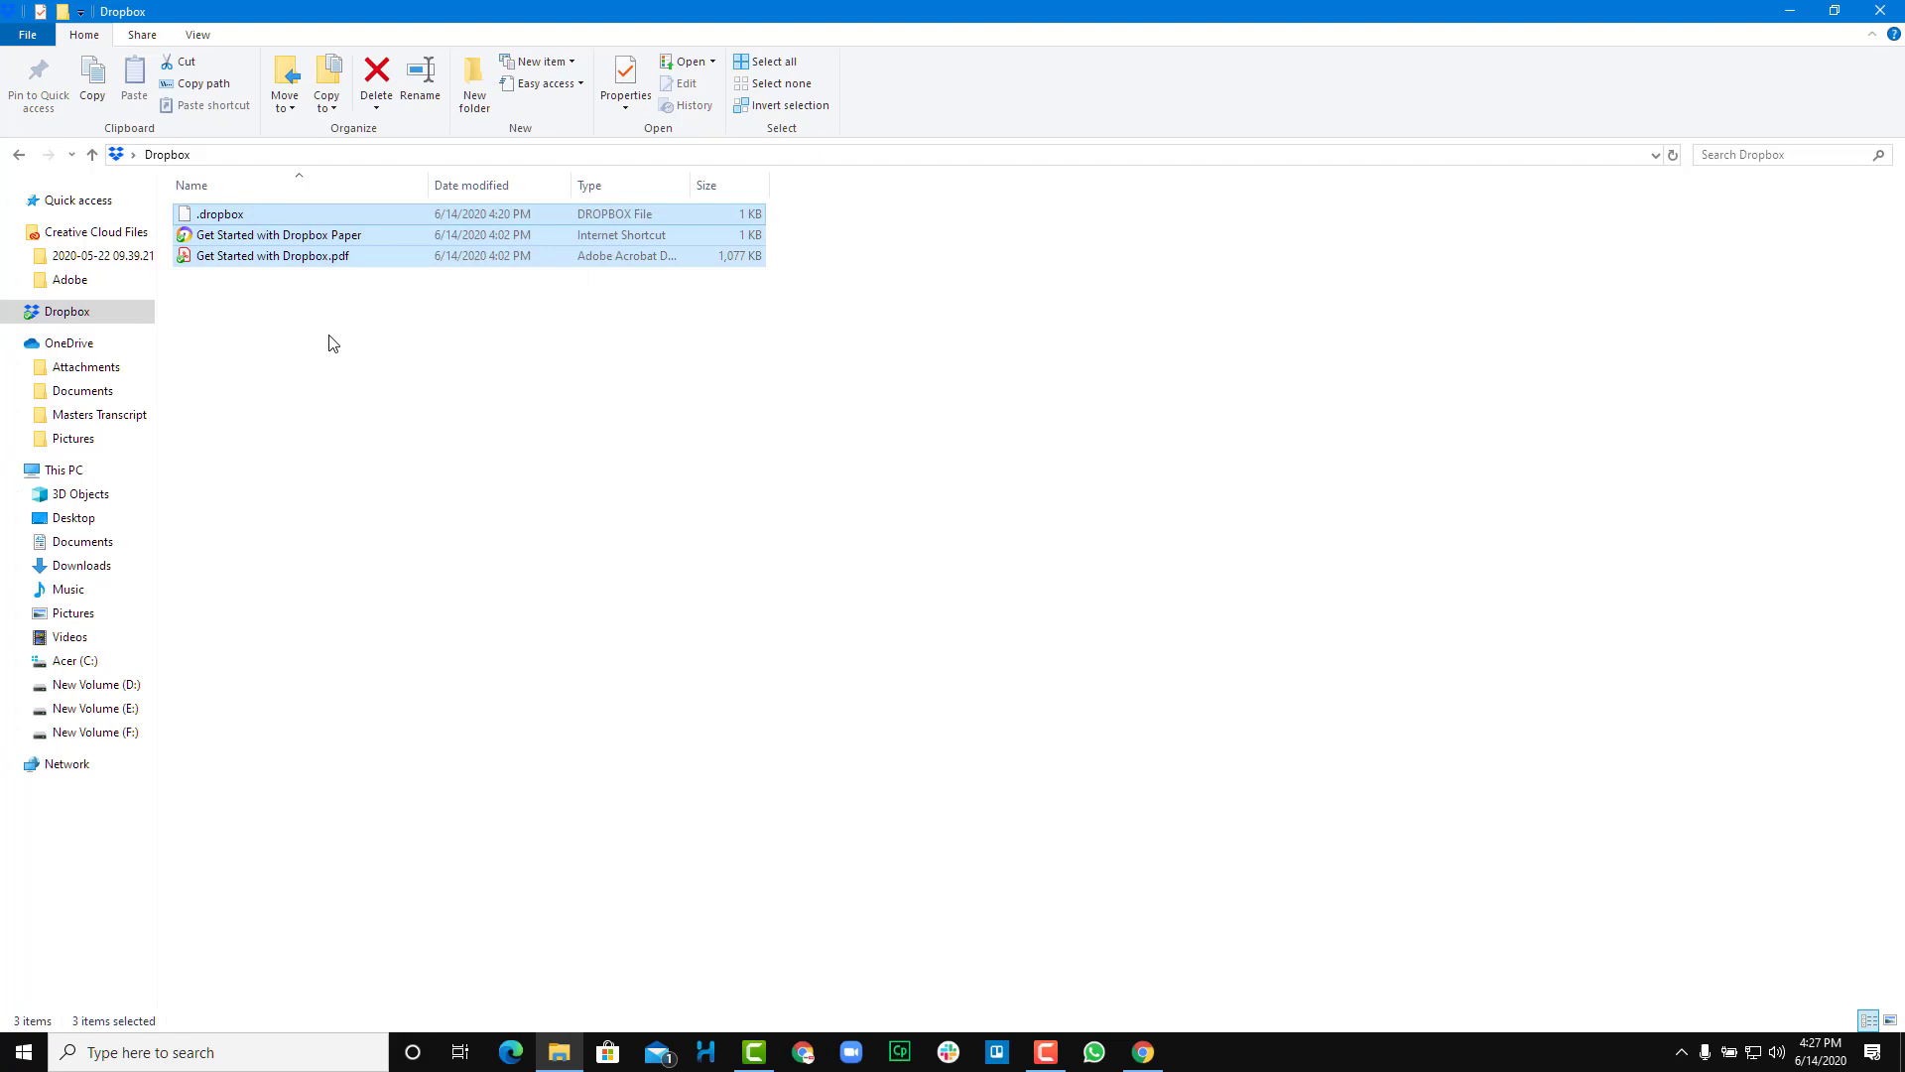
Delete the starter files, confirming Delete everywhere for Get Started with Dropbox Paper and Get Started with Dropbox.pdf.
key("Delete")
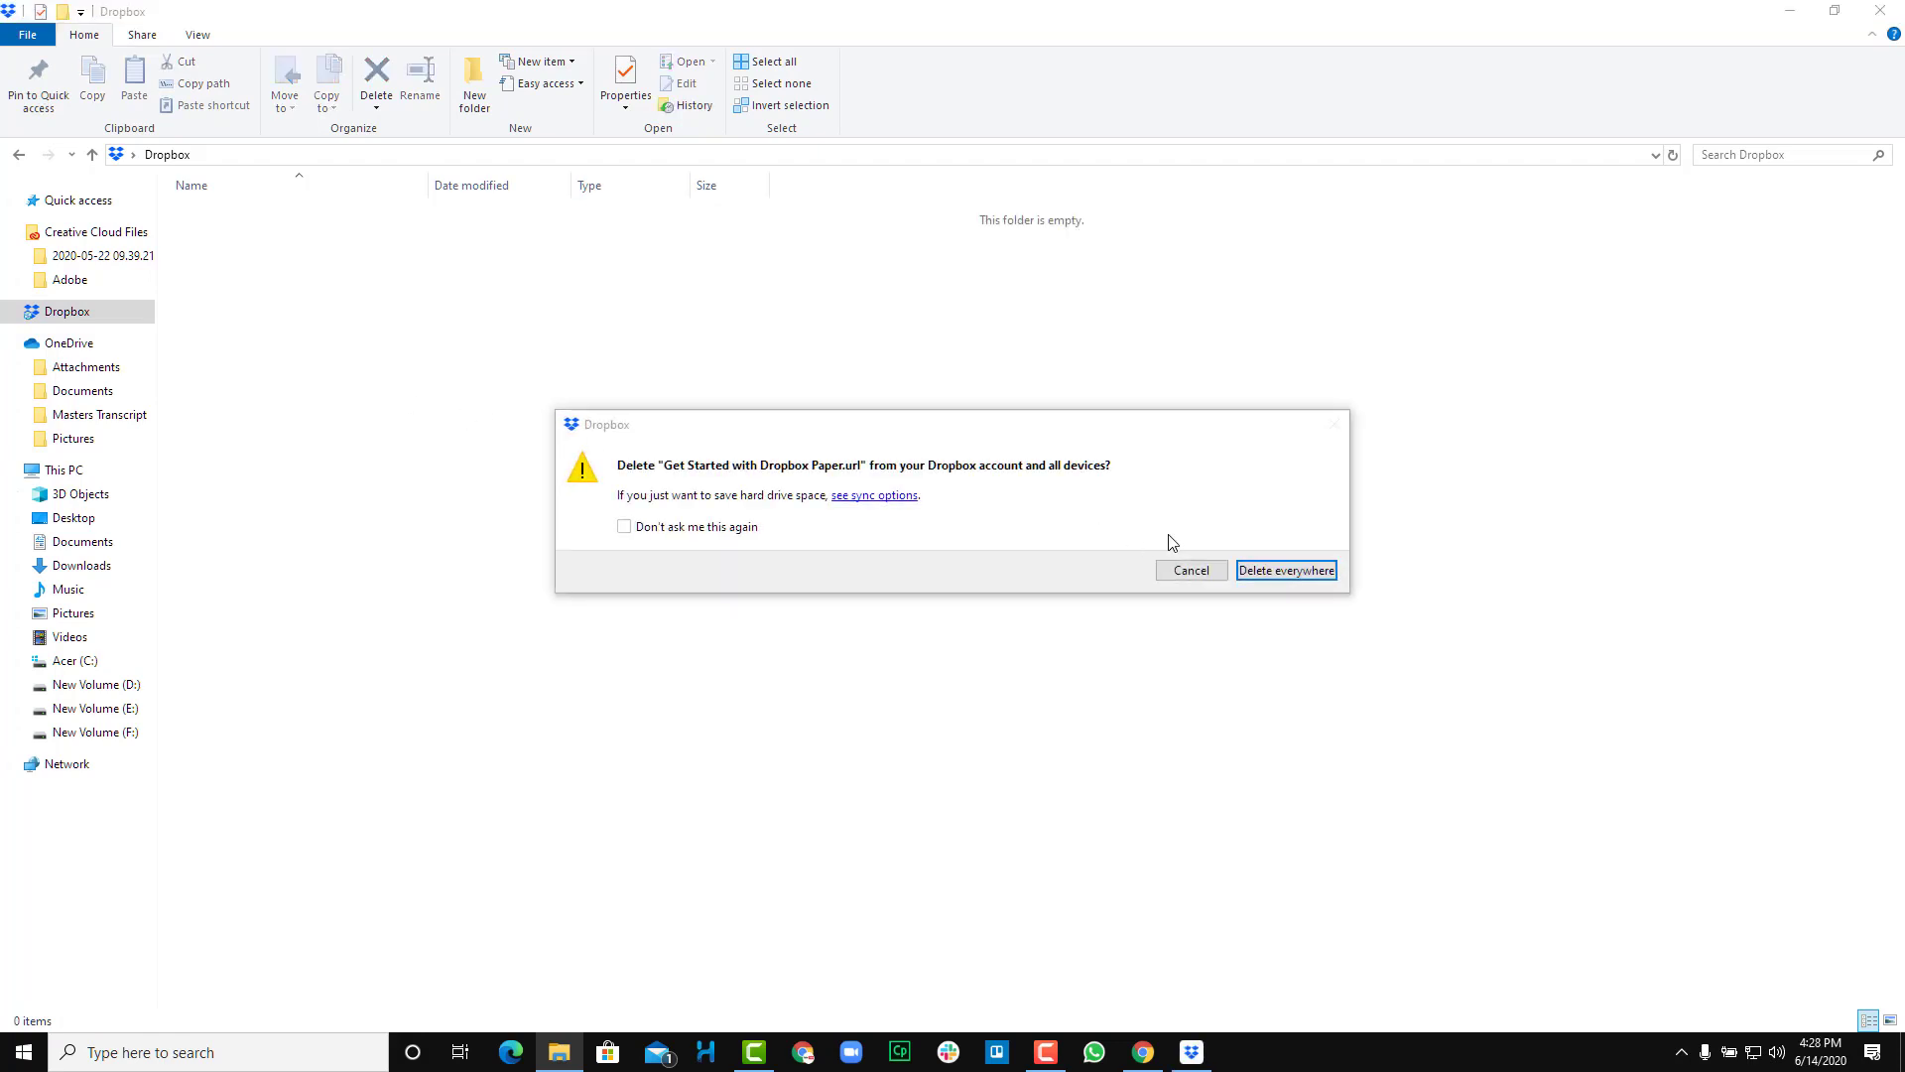
left_click_drag(926, 434, 872, 414)
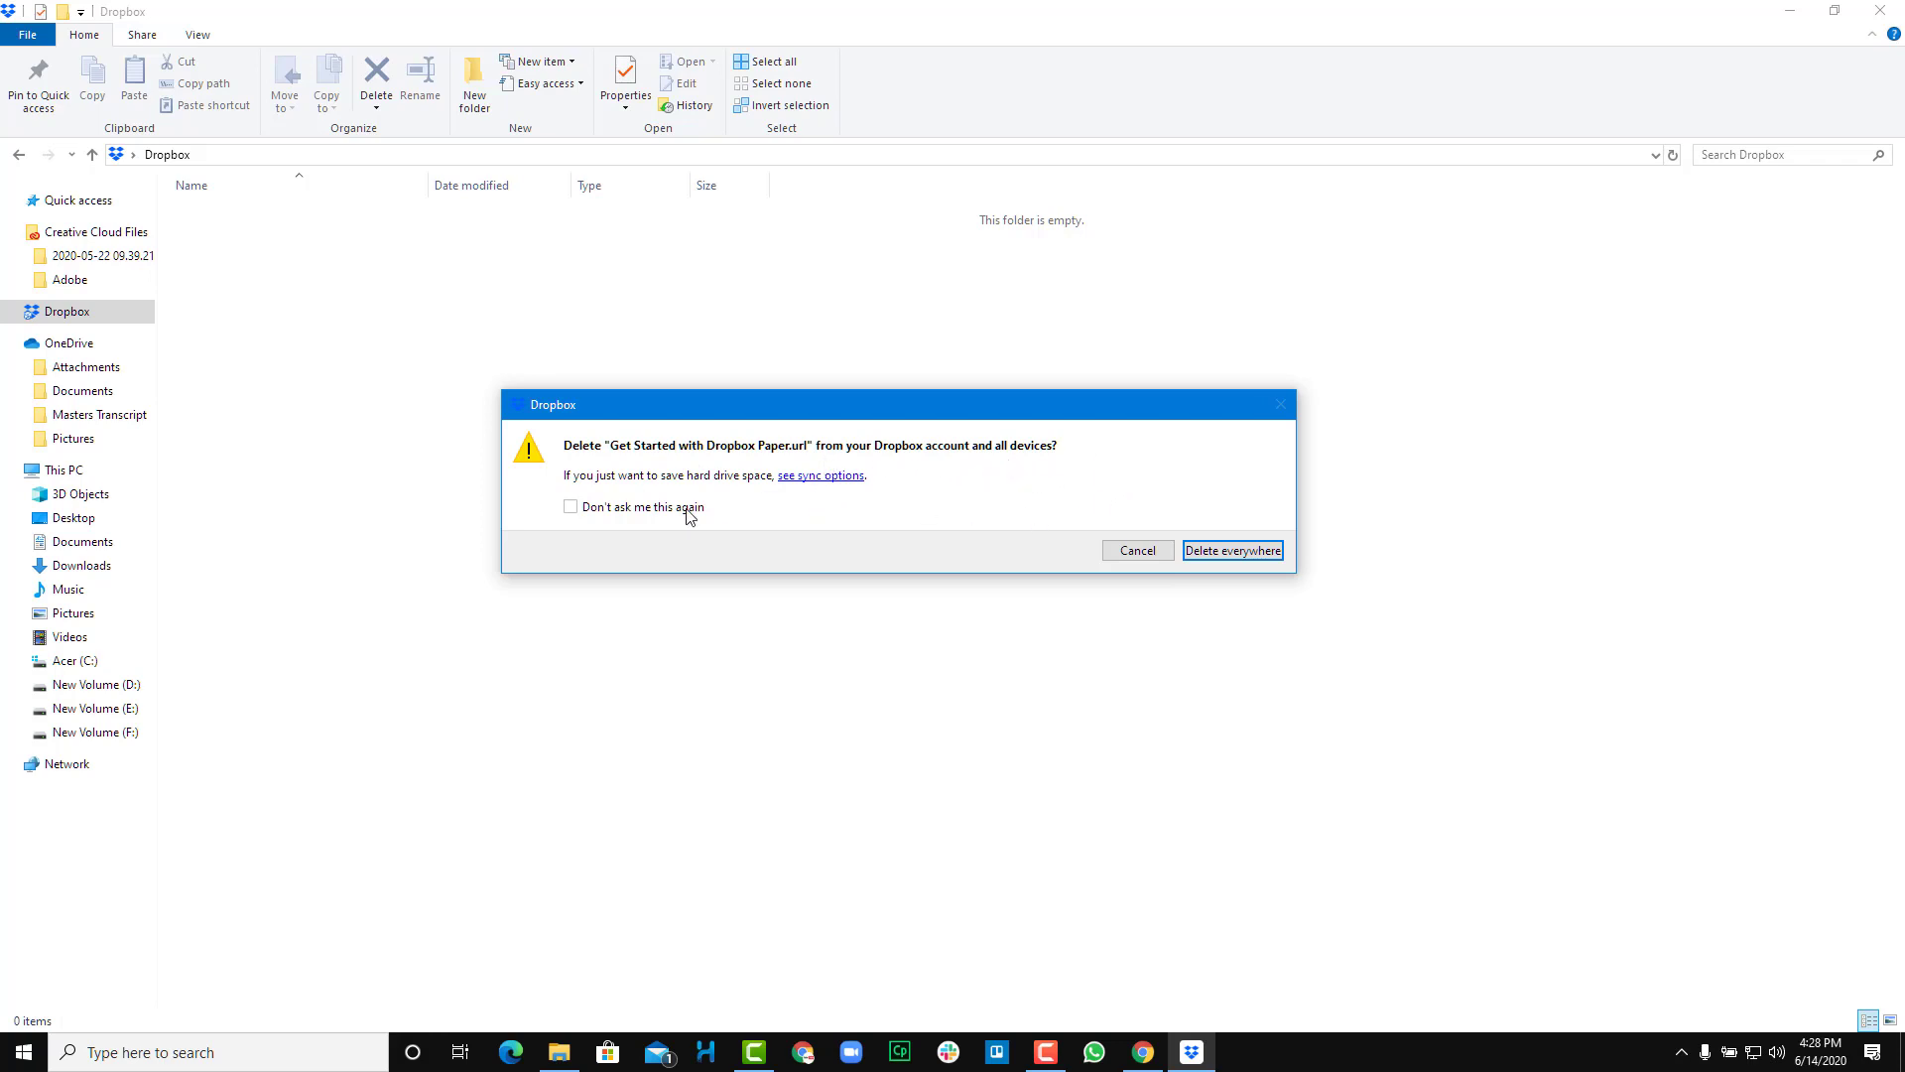
left_click(1233, 551)
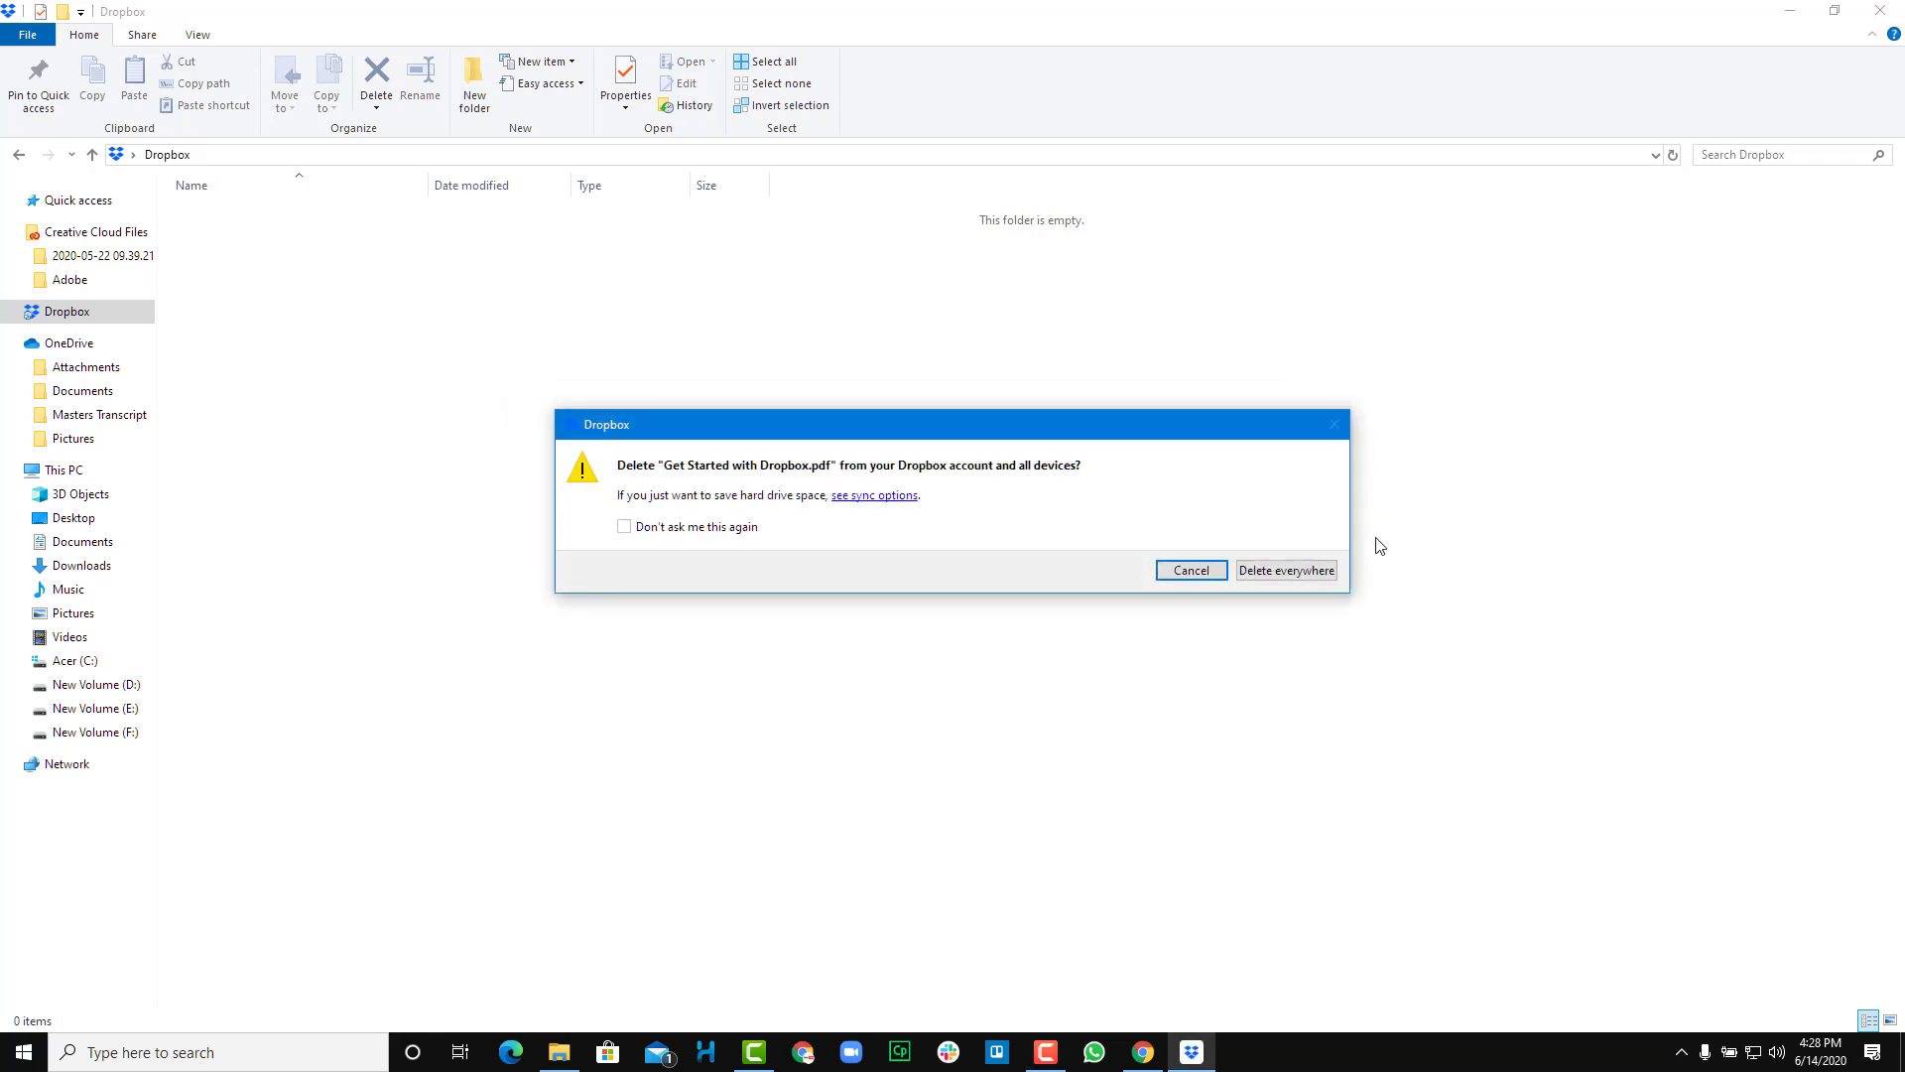
left_click(1282, 571)
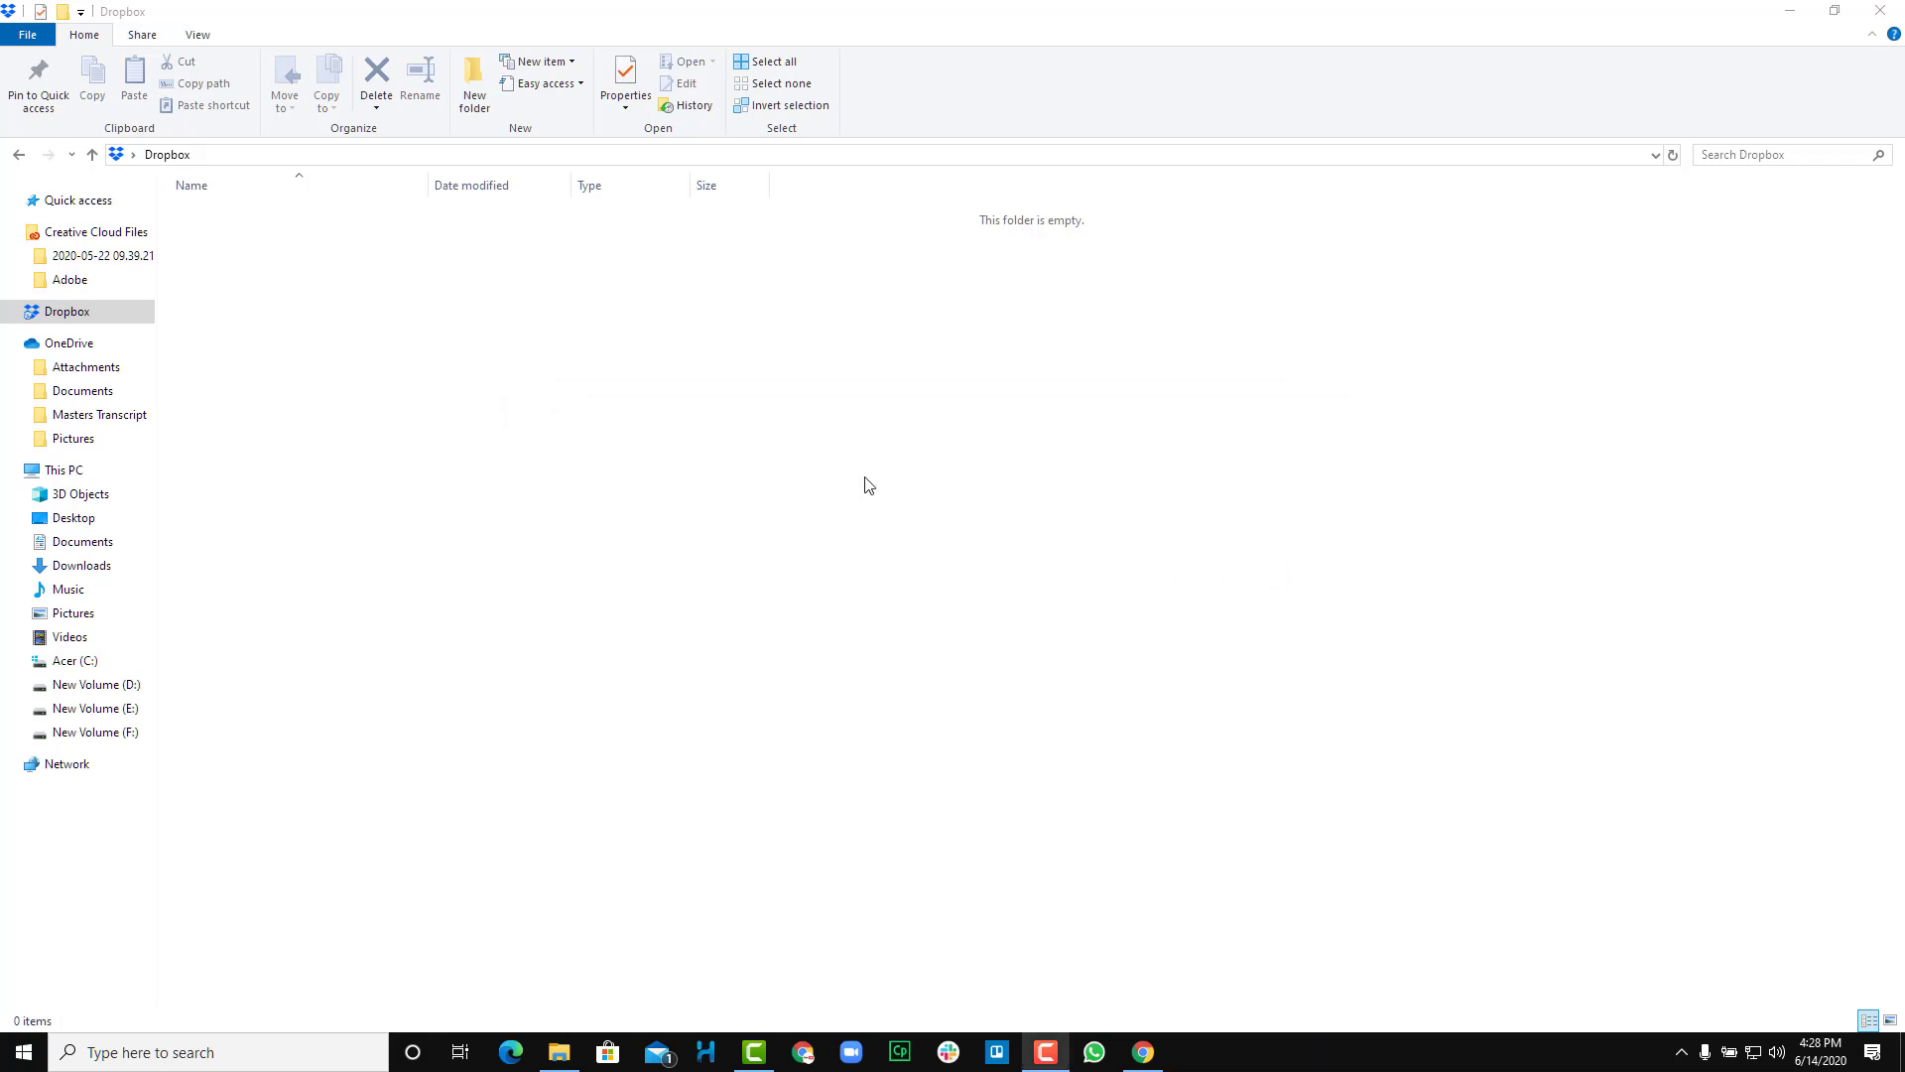
Create an empty text file in Dropbox, keeping the default name New Text Document.txt.
right_click(461, 372)
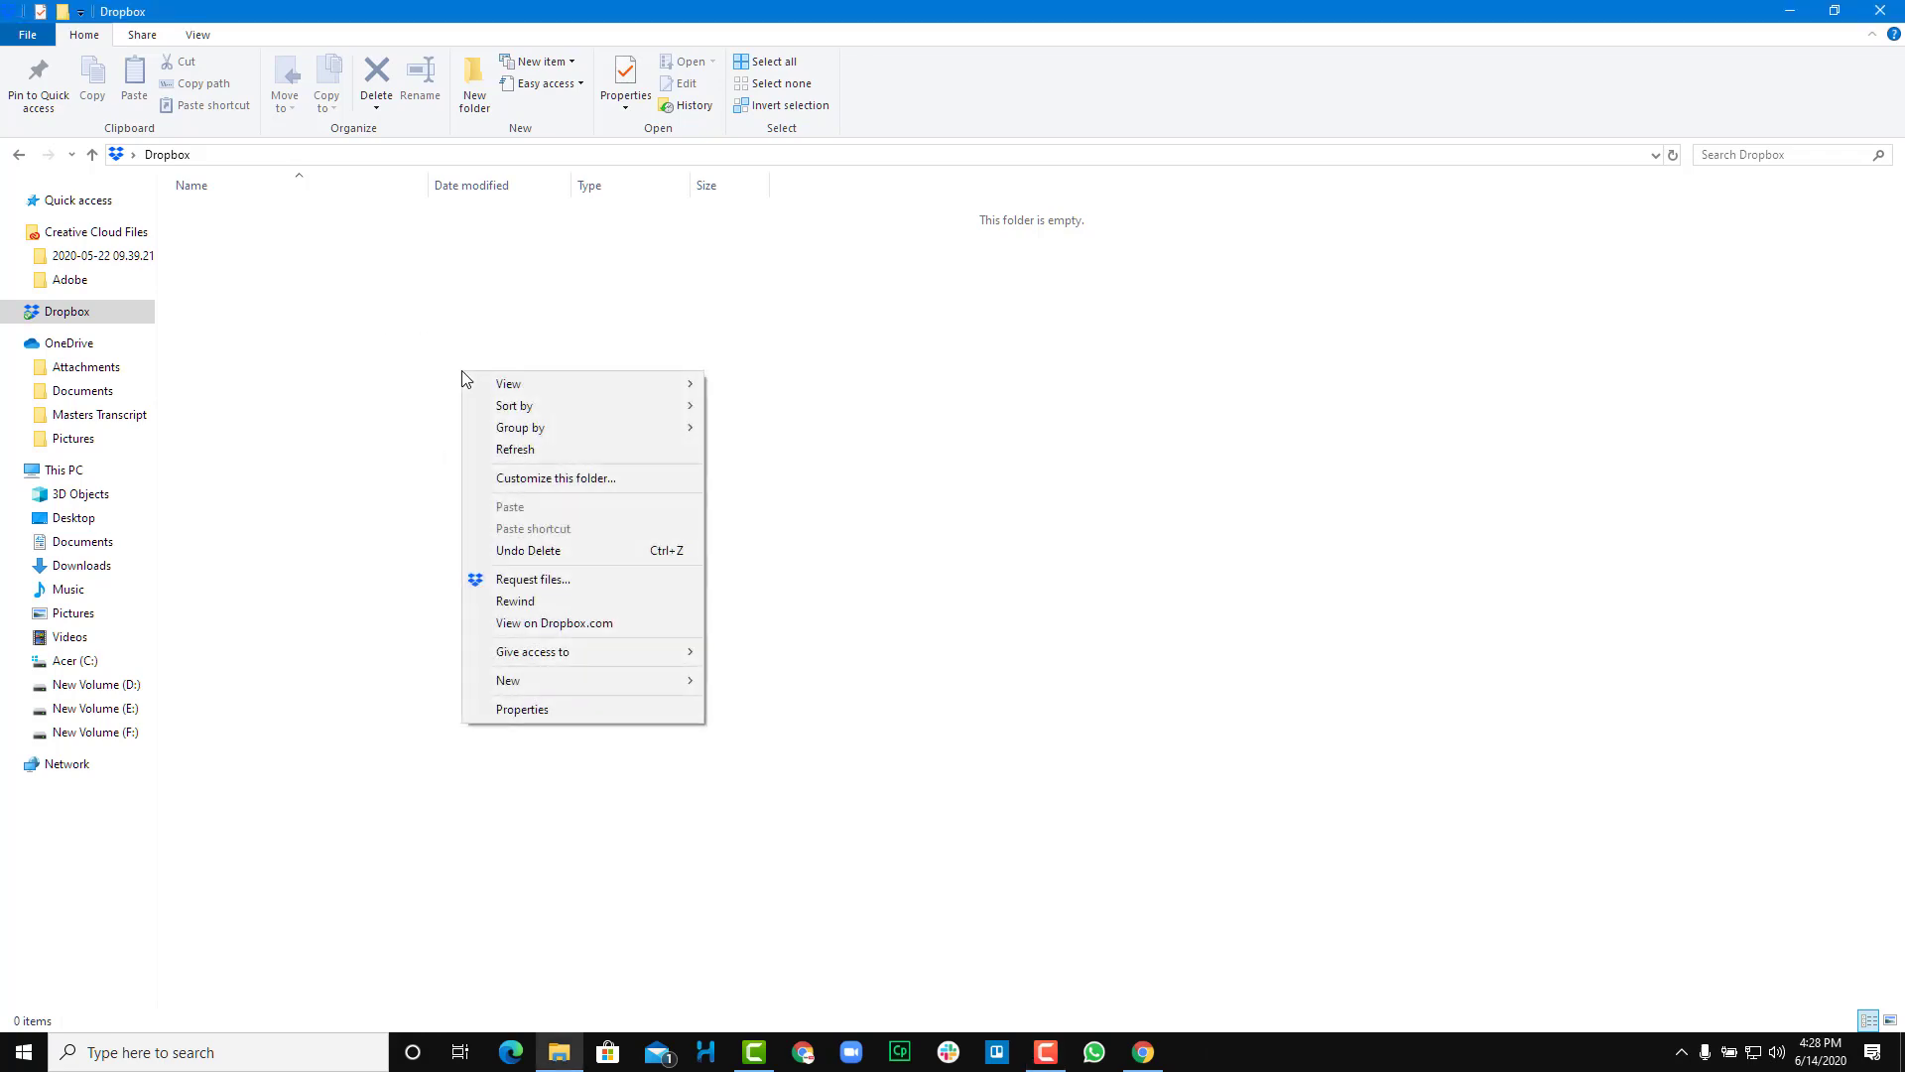
mouse_move(637, 688)
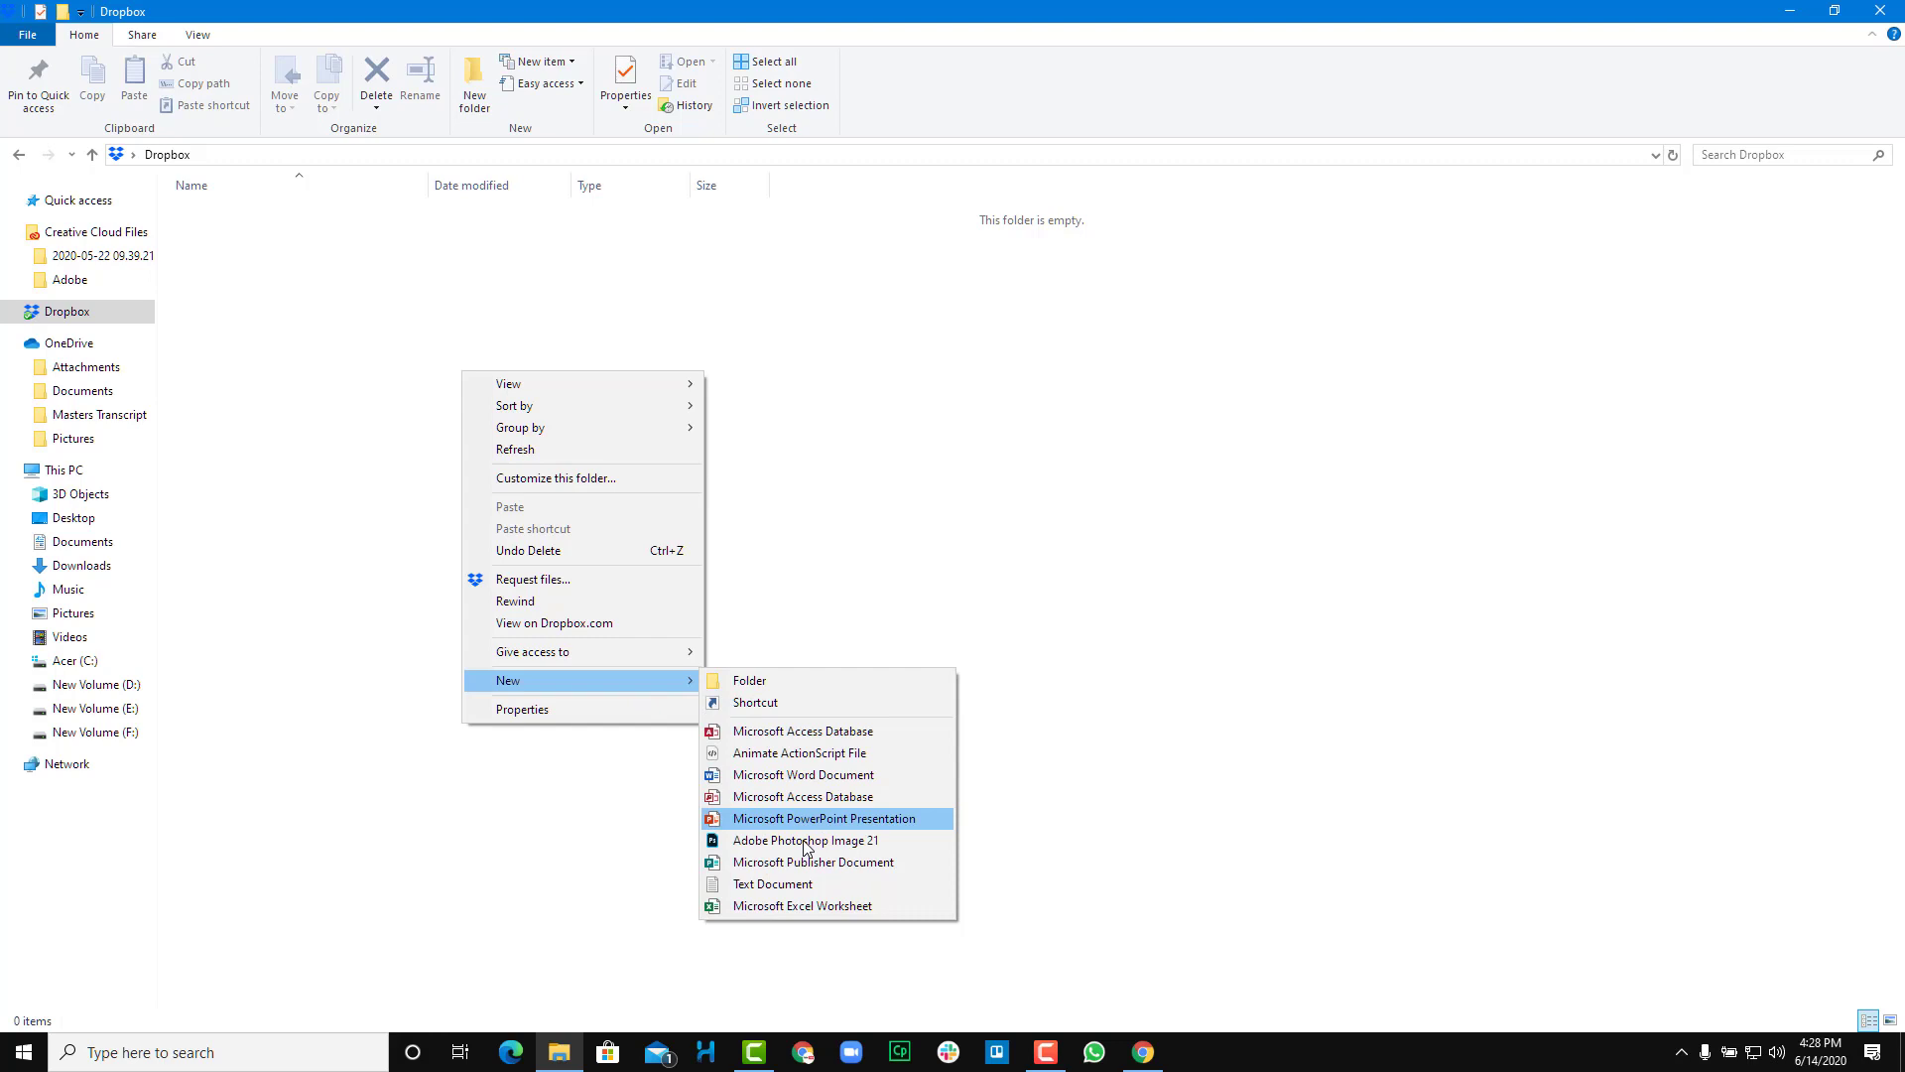
left_click(775, 883)
left_click(486, 452)
left_click(486, 452)
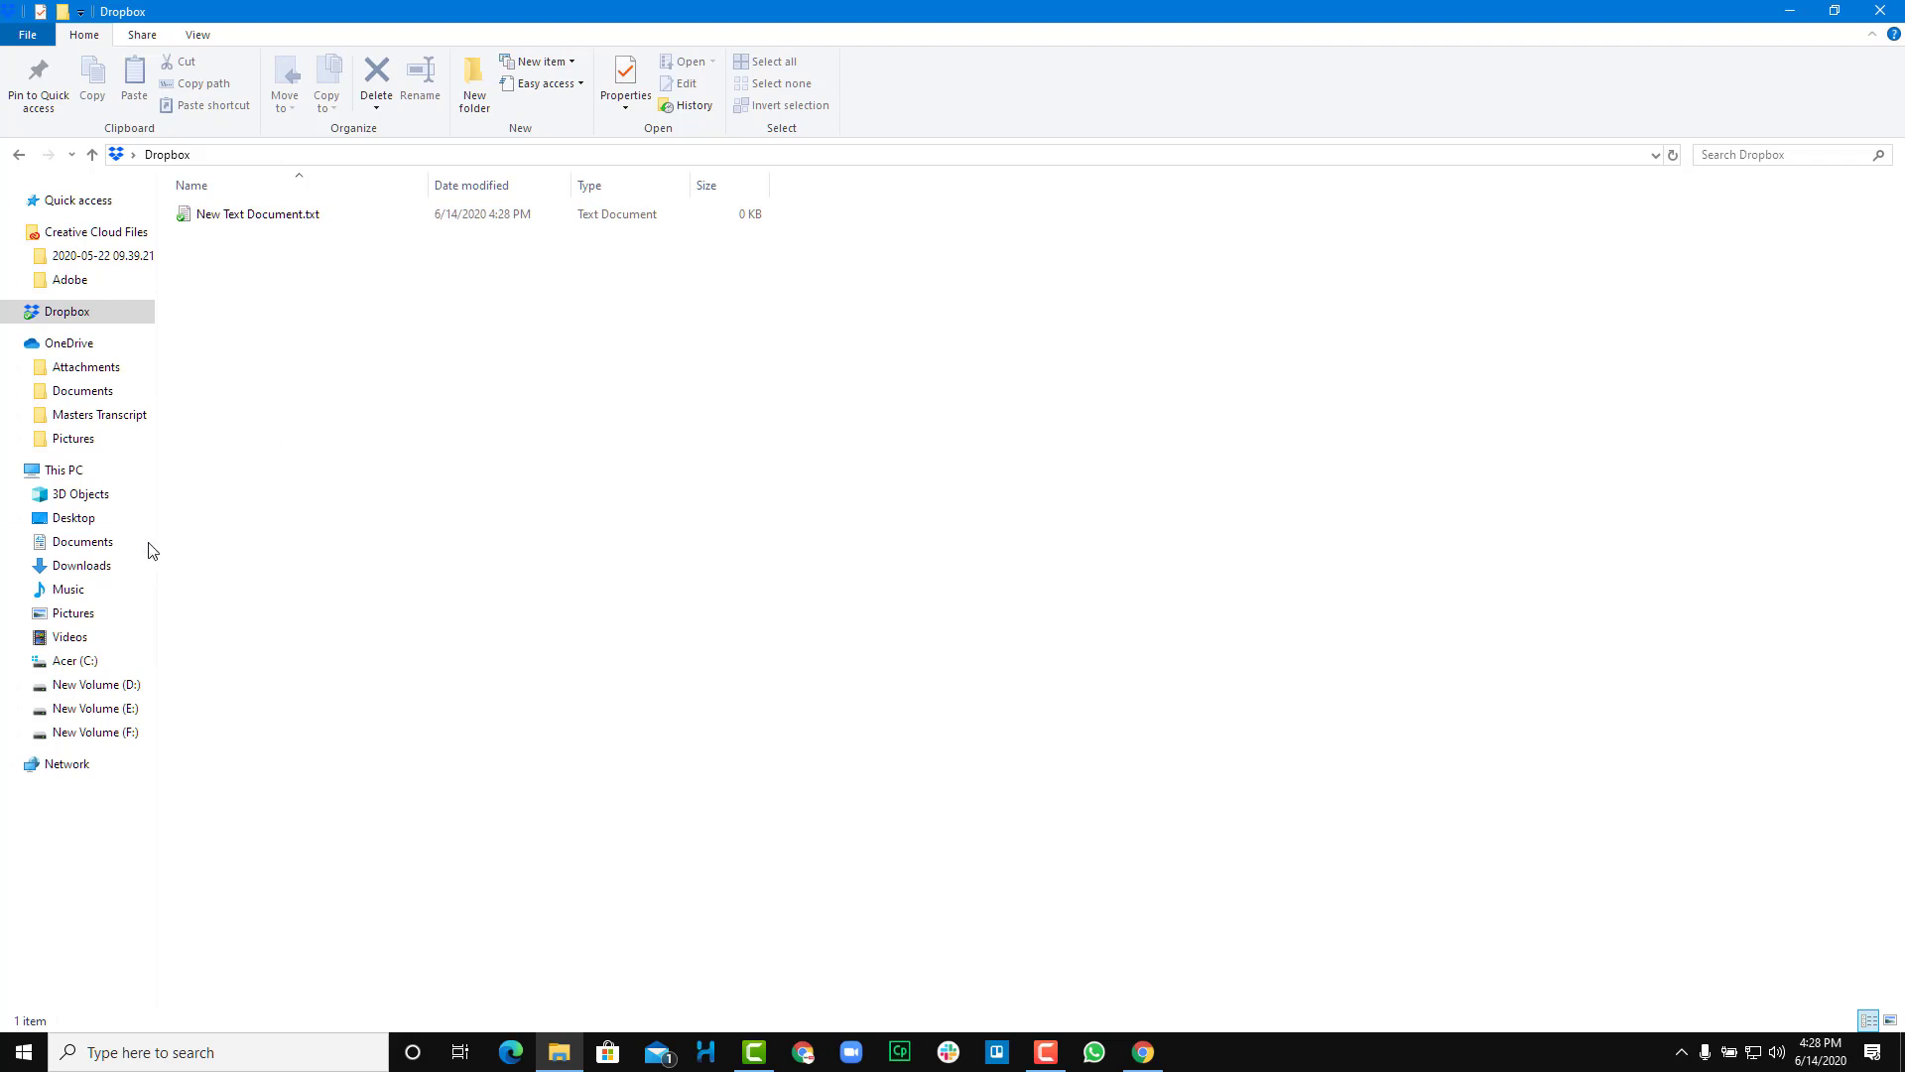
Copy 3.jpg, 5.jpg, 6.jpg, 7.jpg, 12.jpg and 21.jpg from Saved Pictures into Dropbox.
left_click(74, 614)
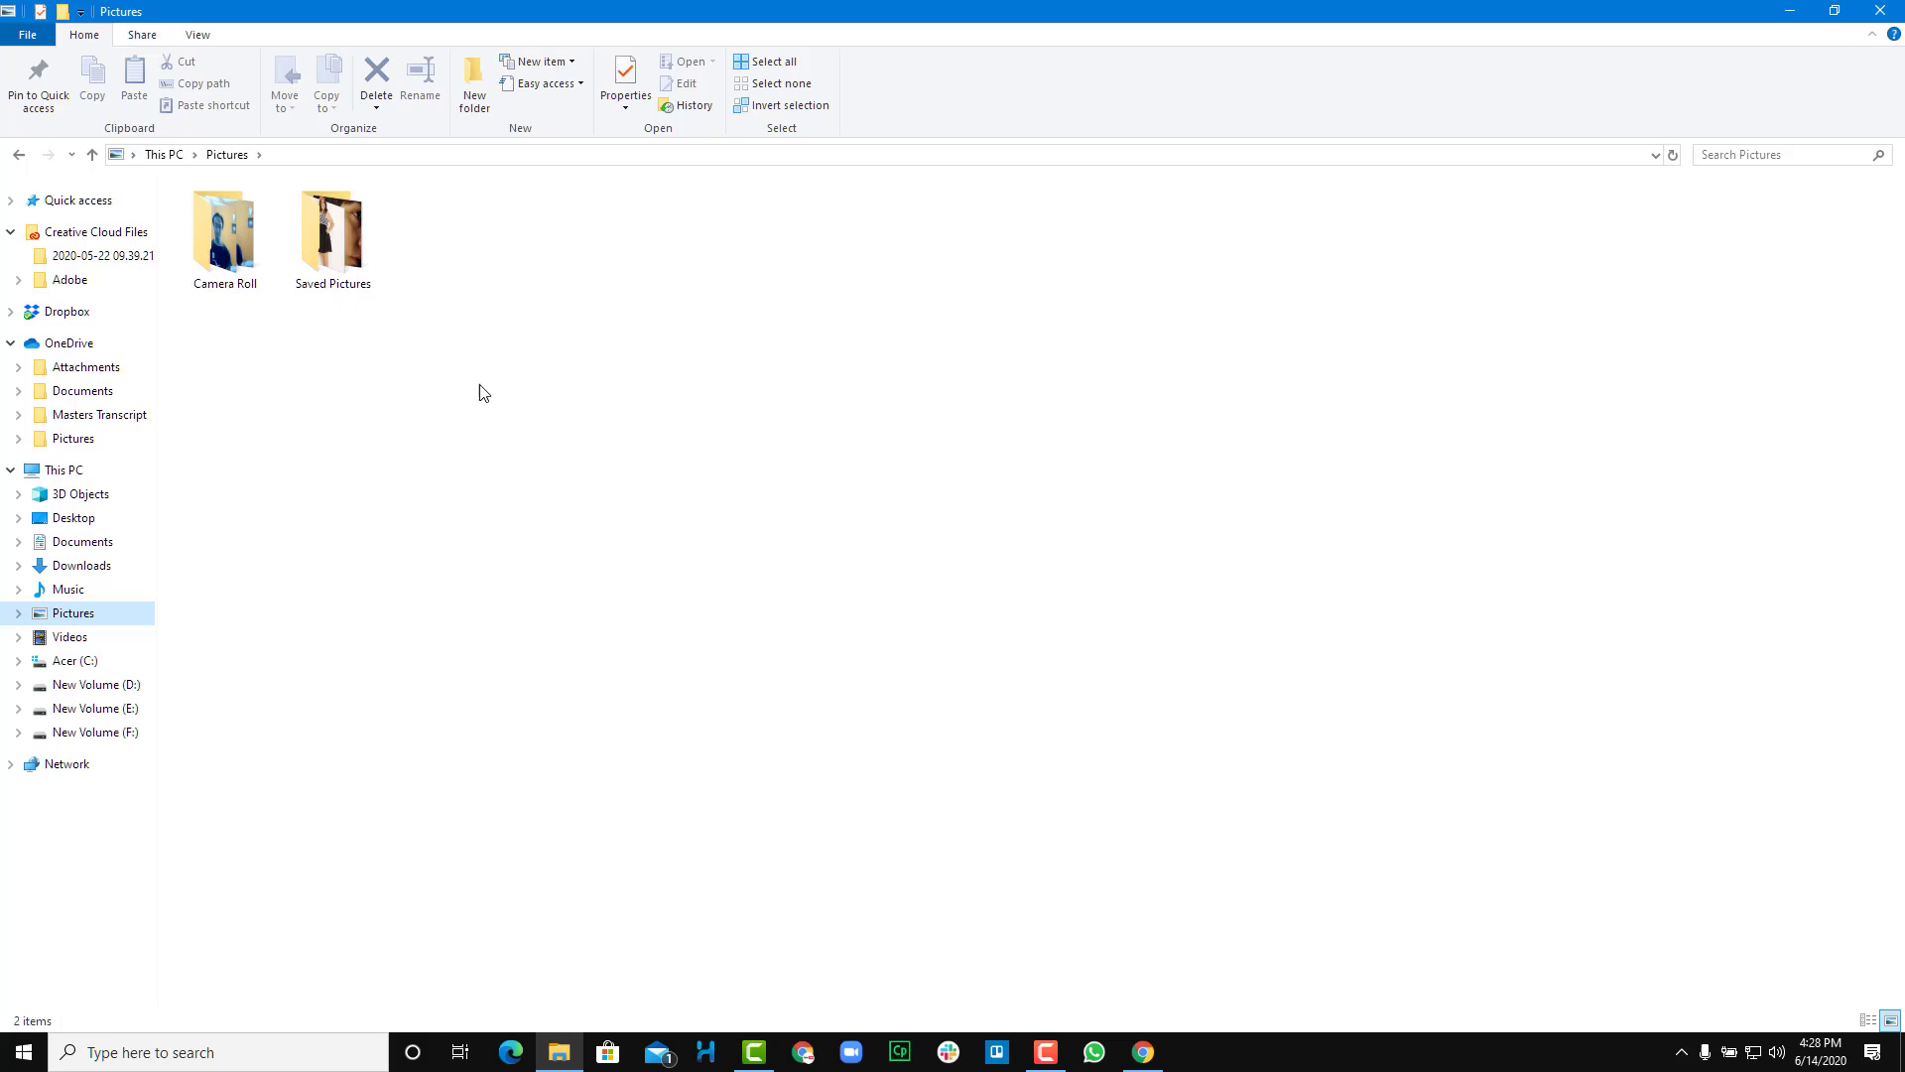
double_click(332, 256)
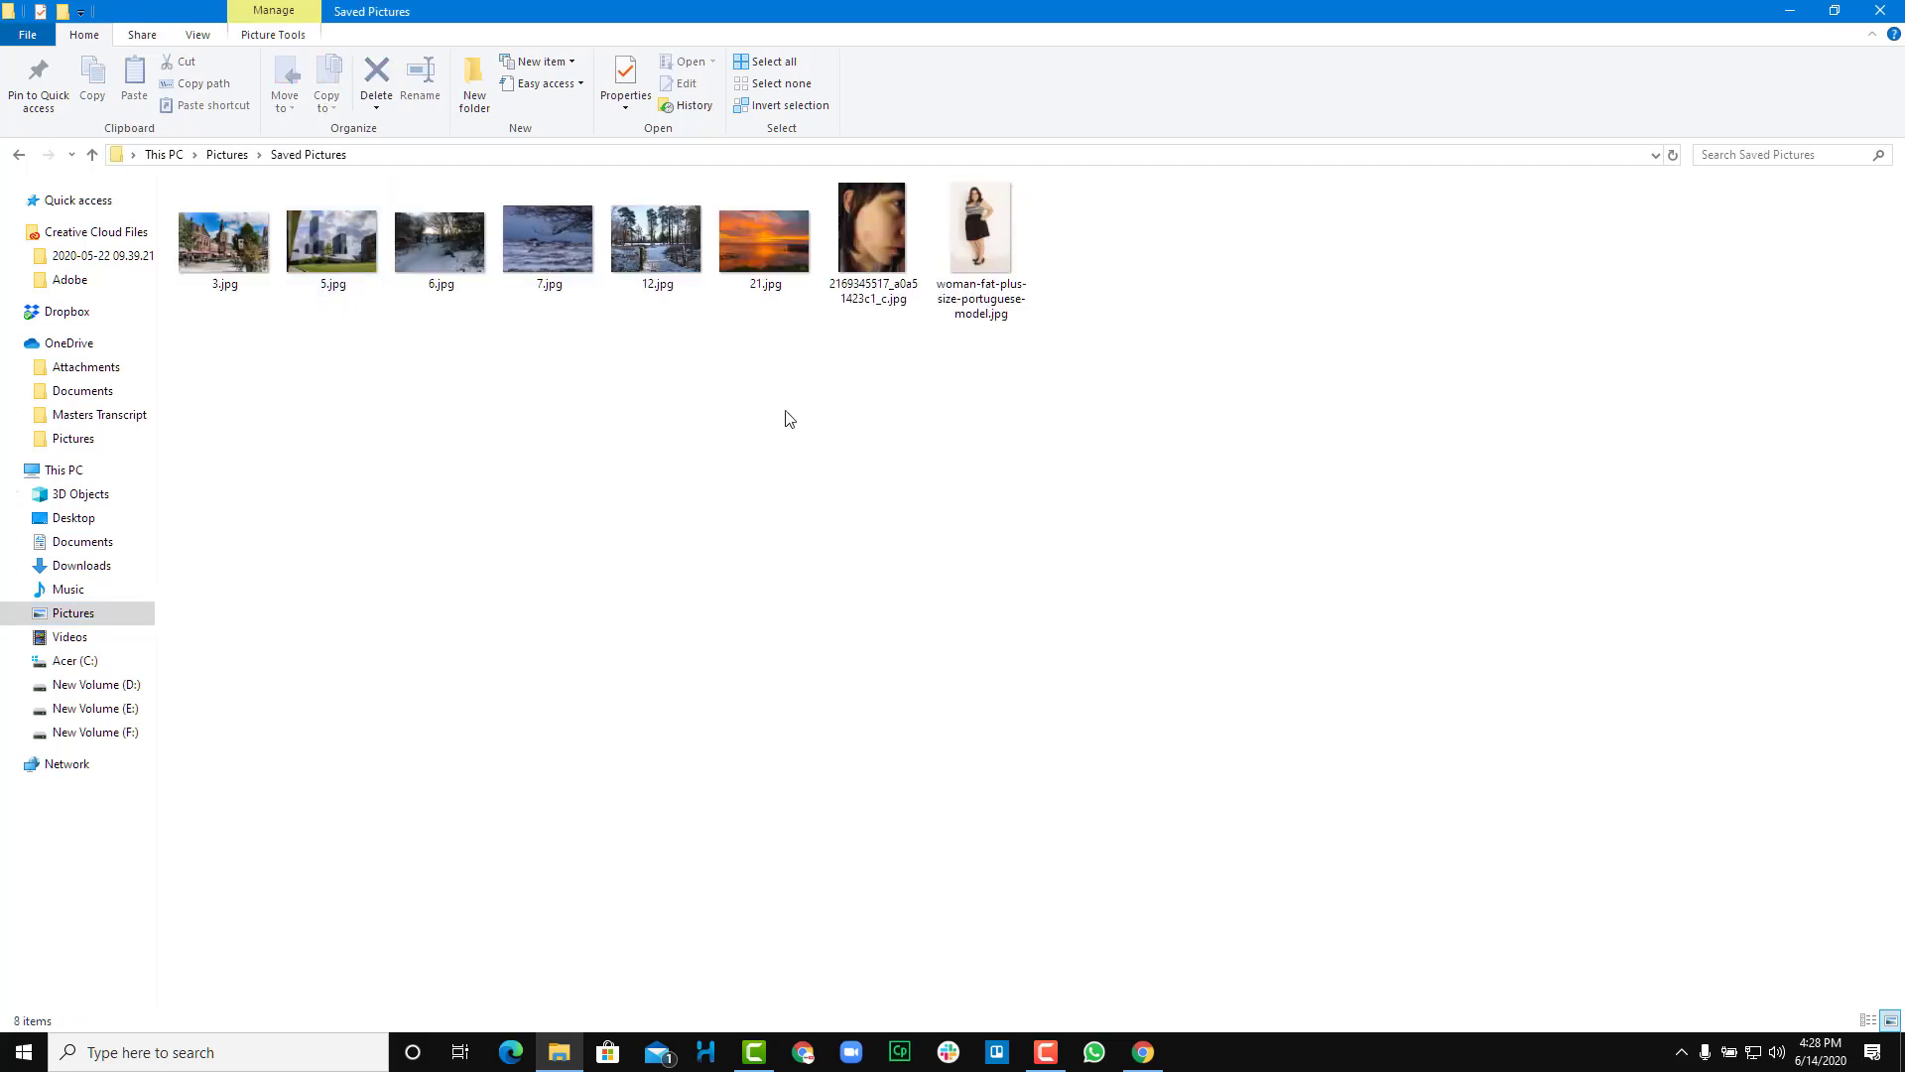
left_click_drag(794, 379, 167, 171)
key("ctrl+c")
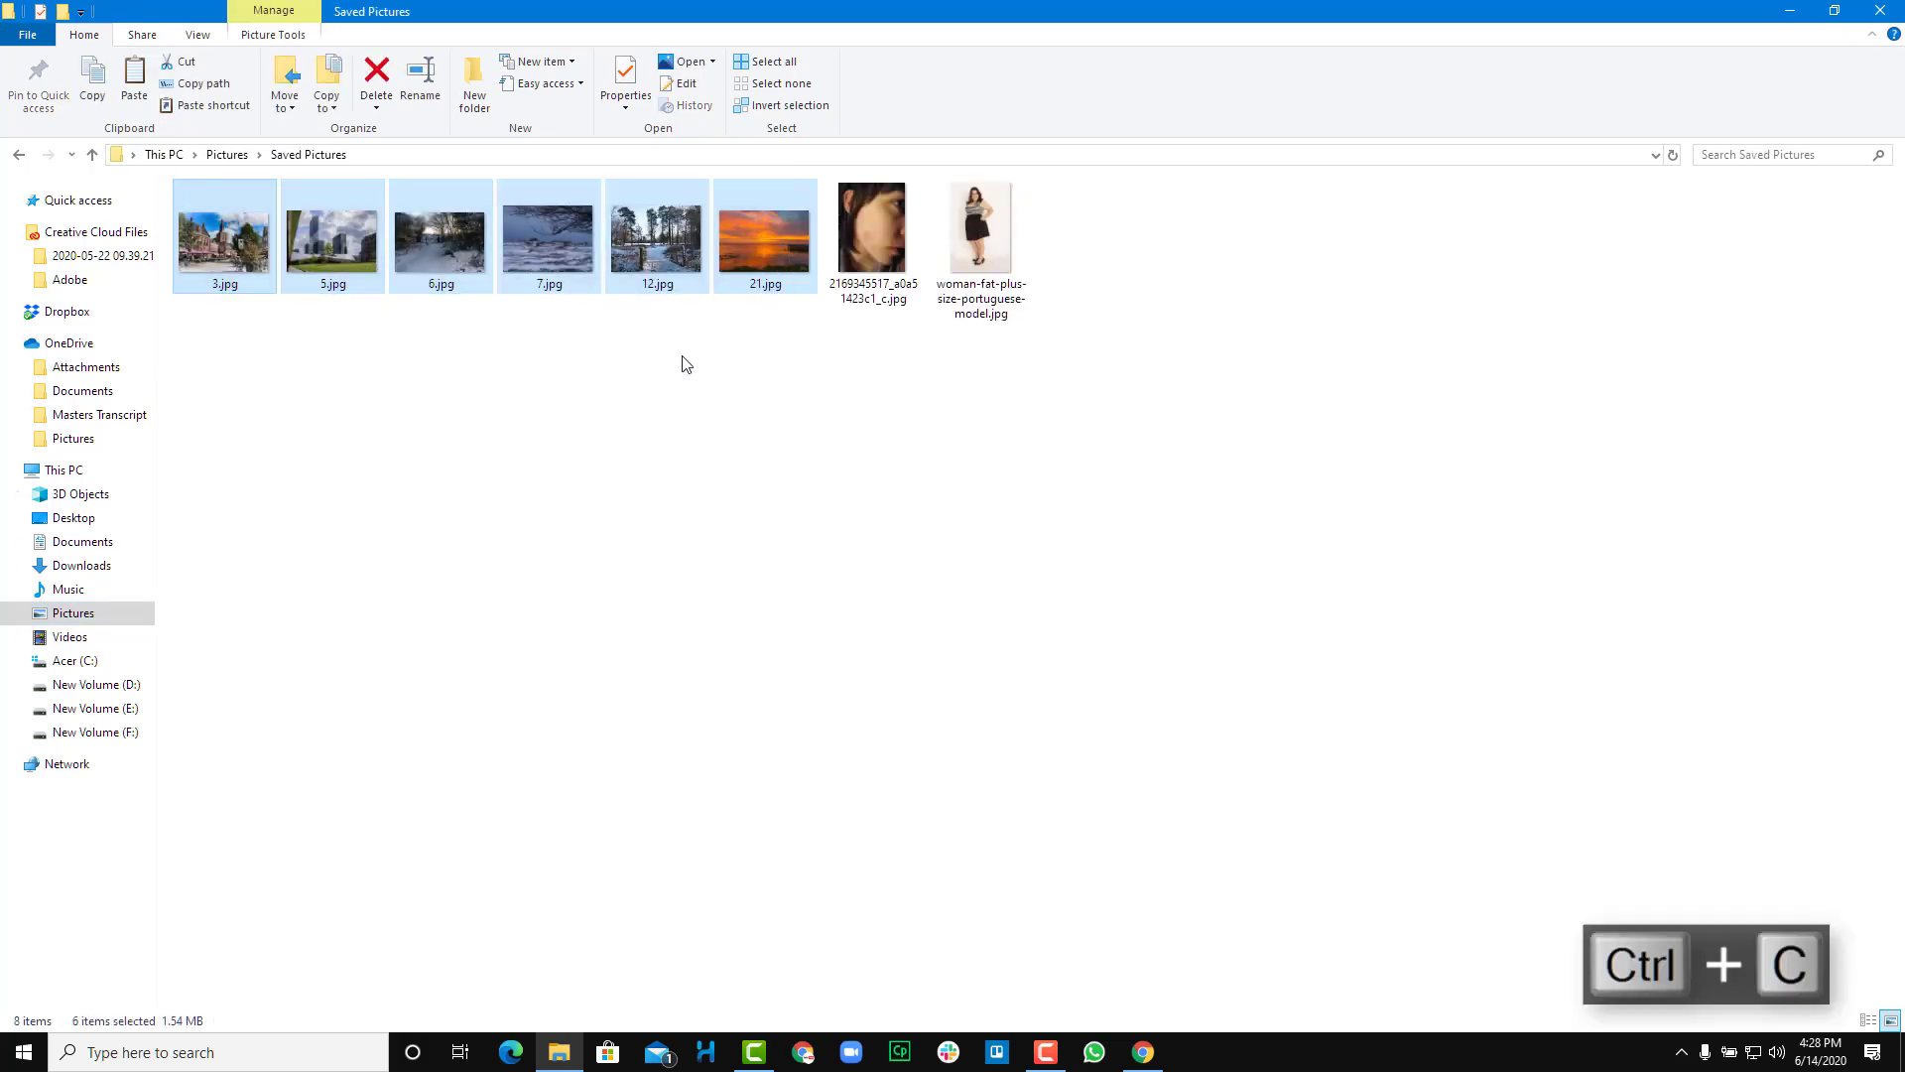
left_click(82, 313)
key("ctrl+v")
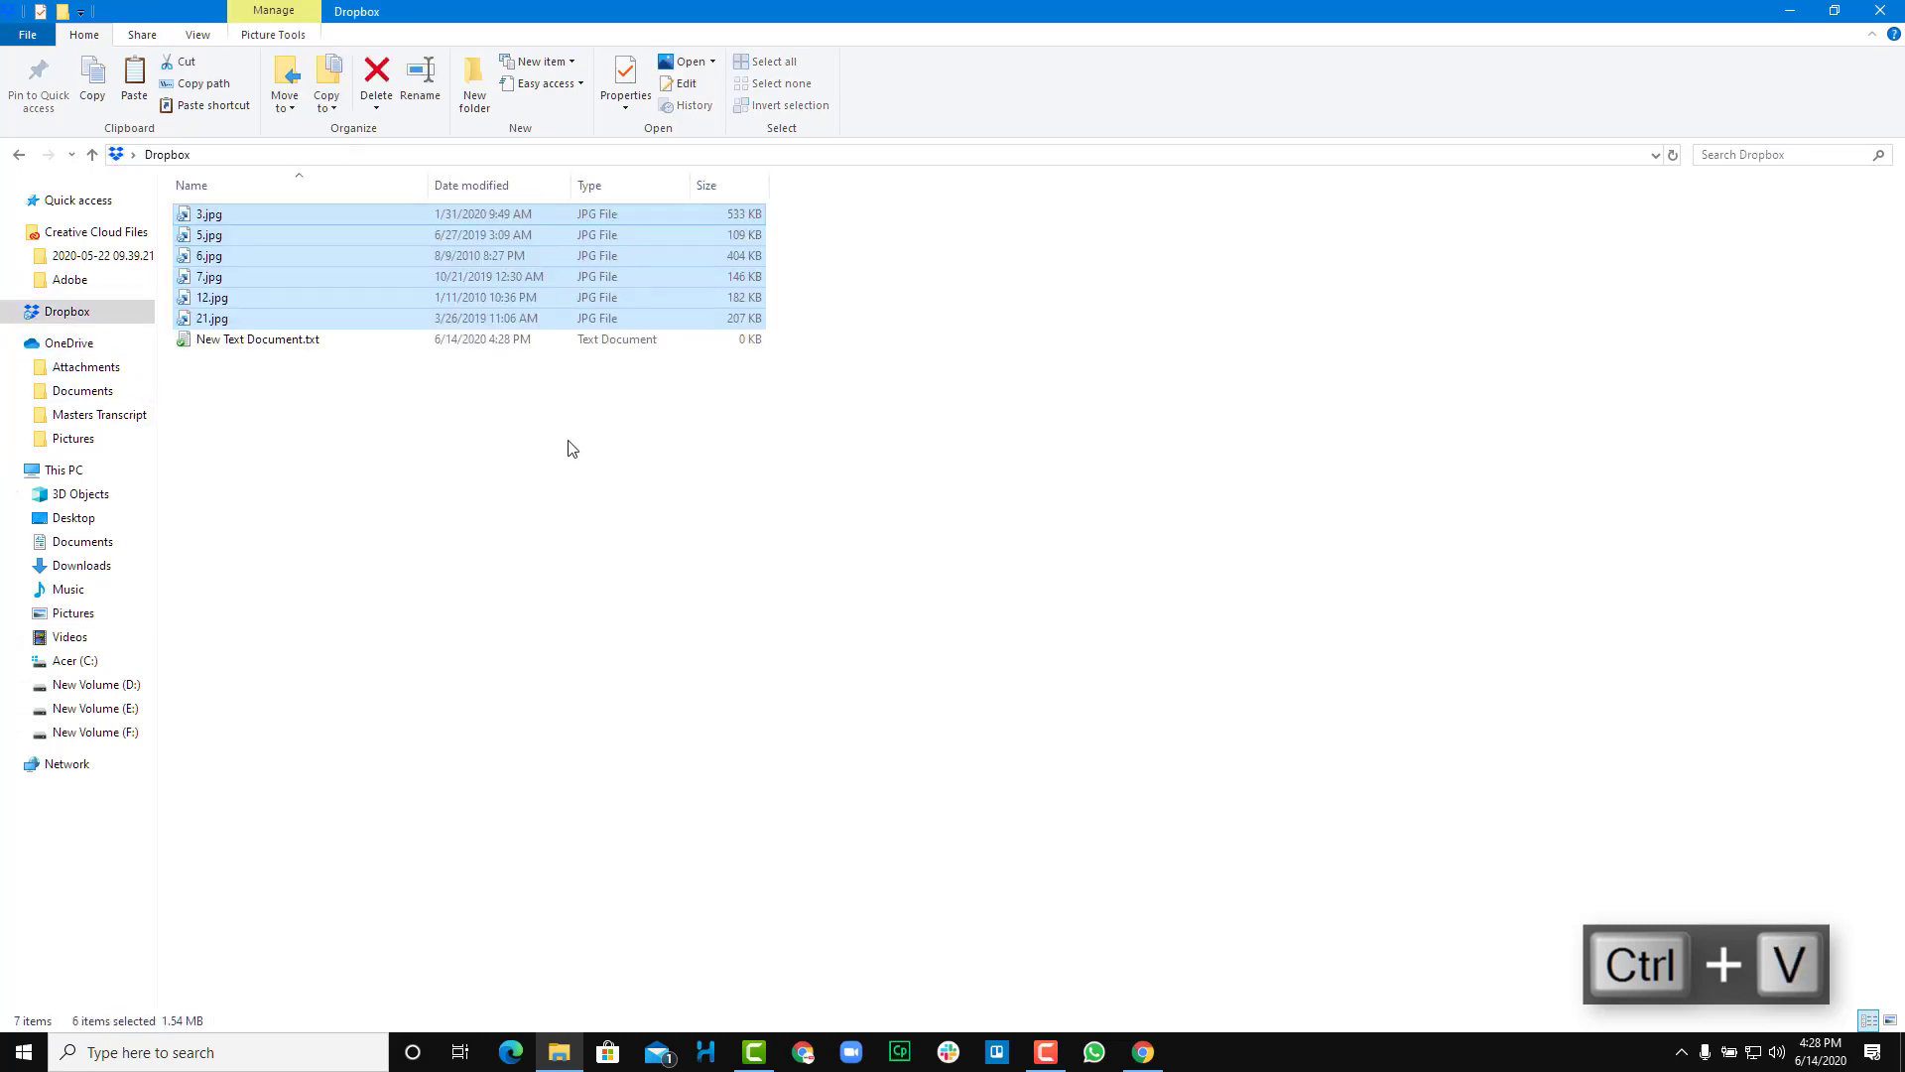
left_click(536, 453)
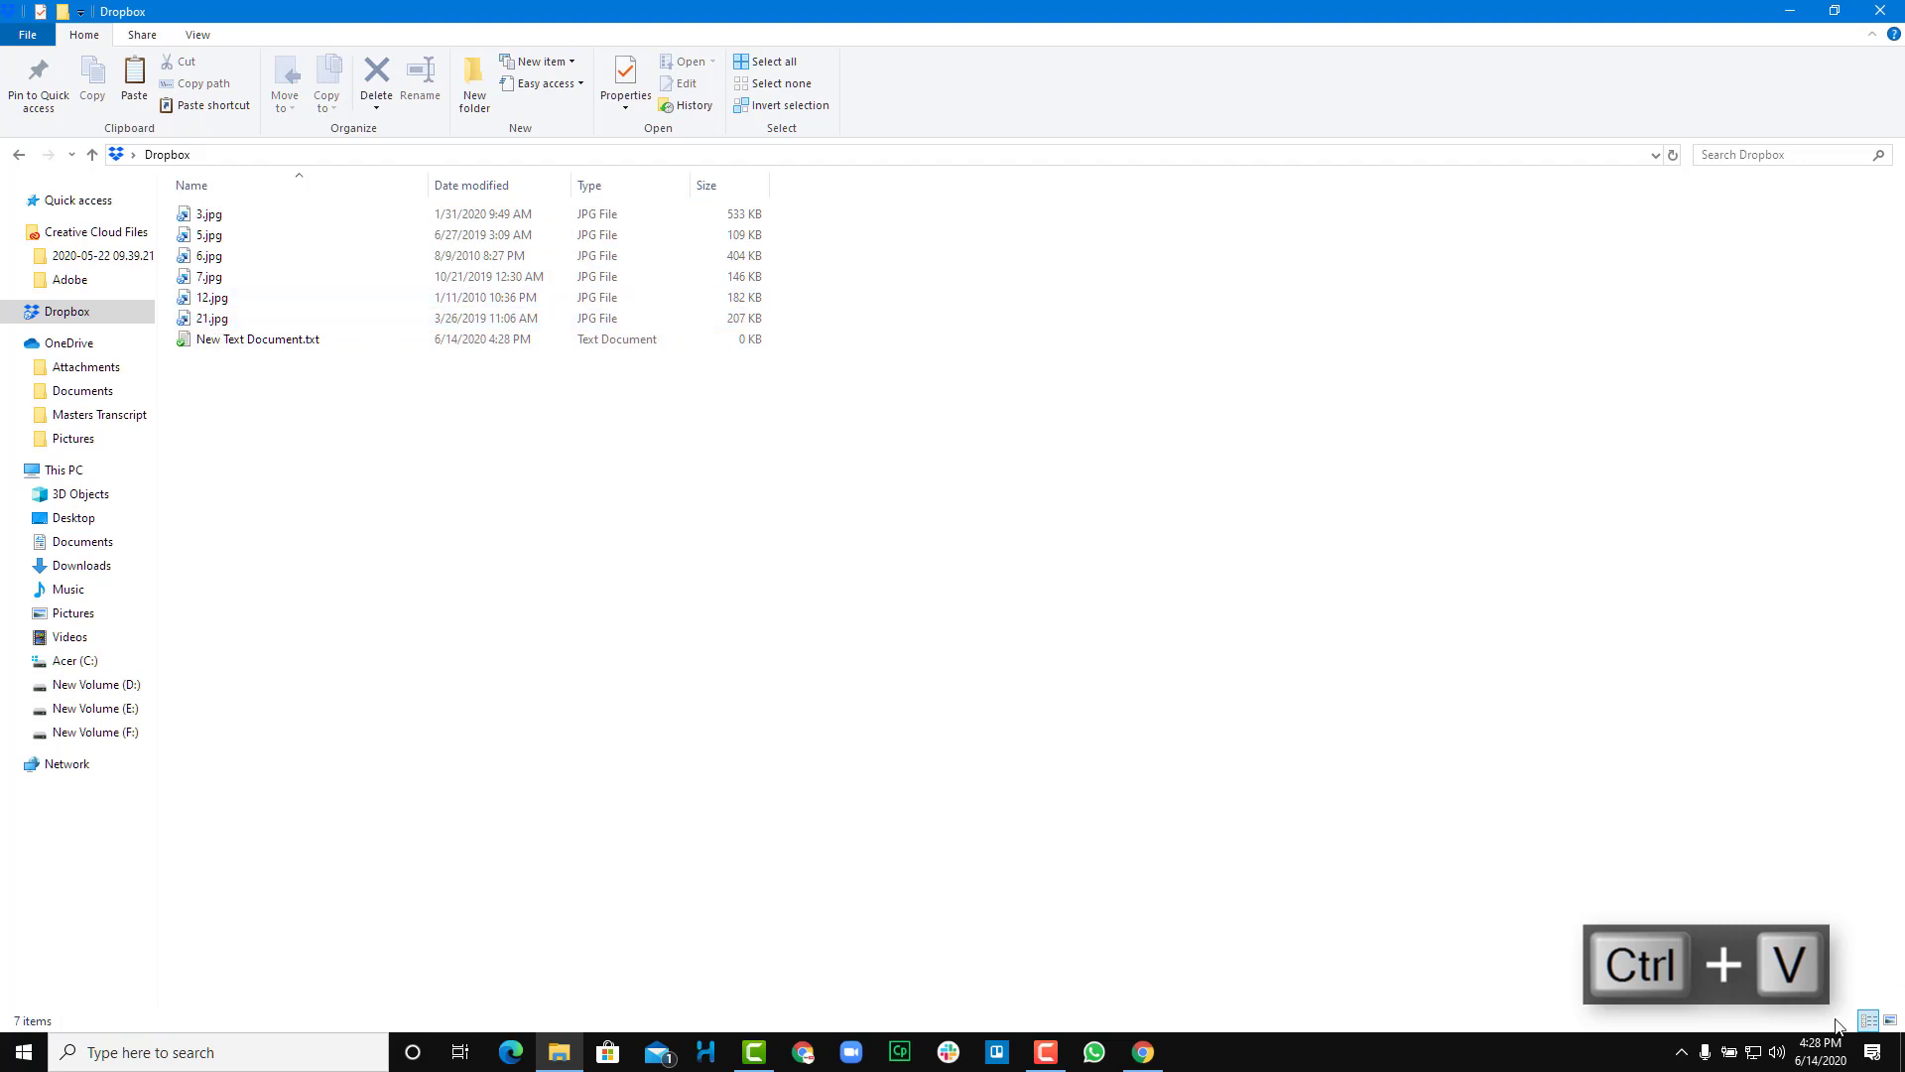
left_click(1681, 1052)
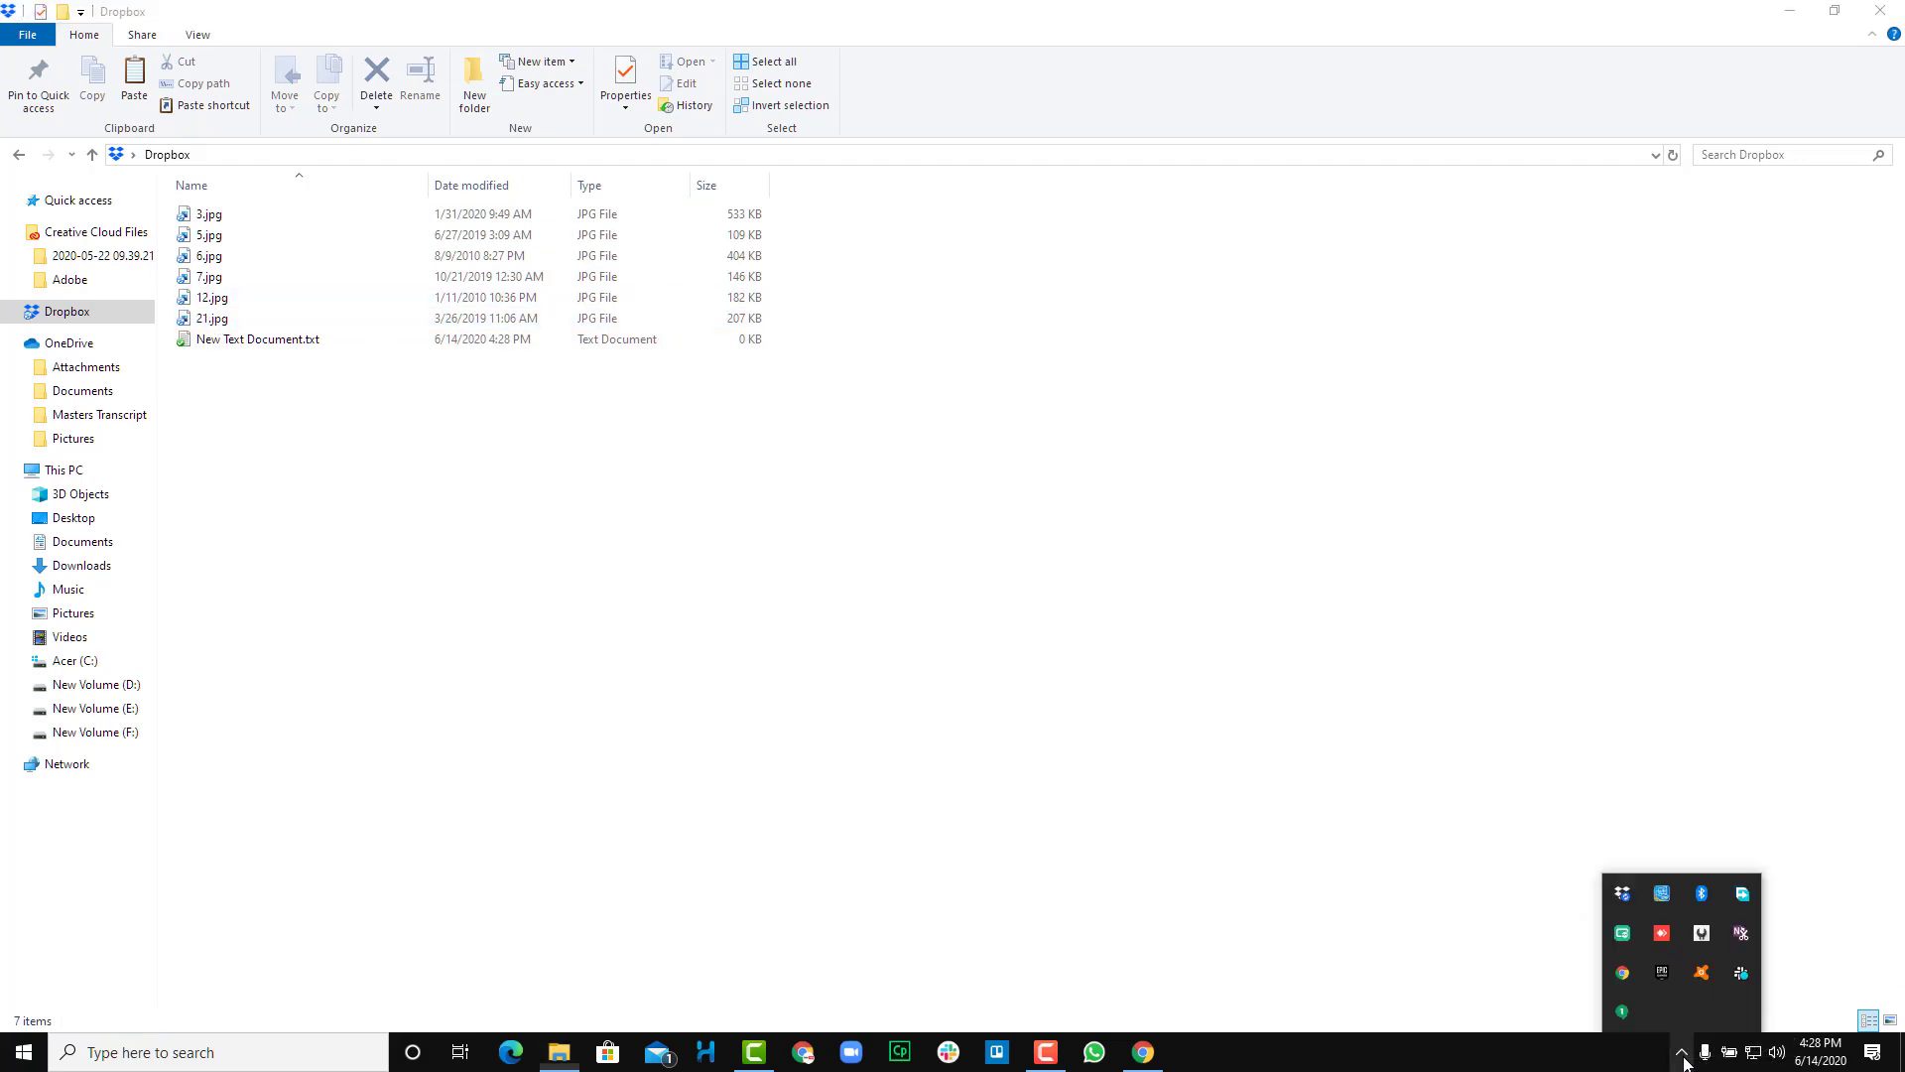
left_click(1622, 894)
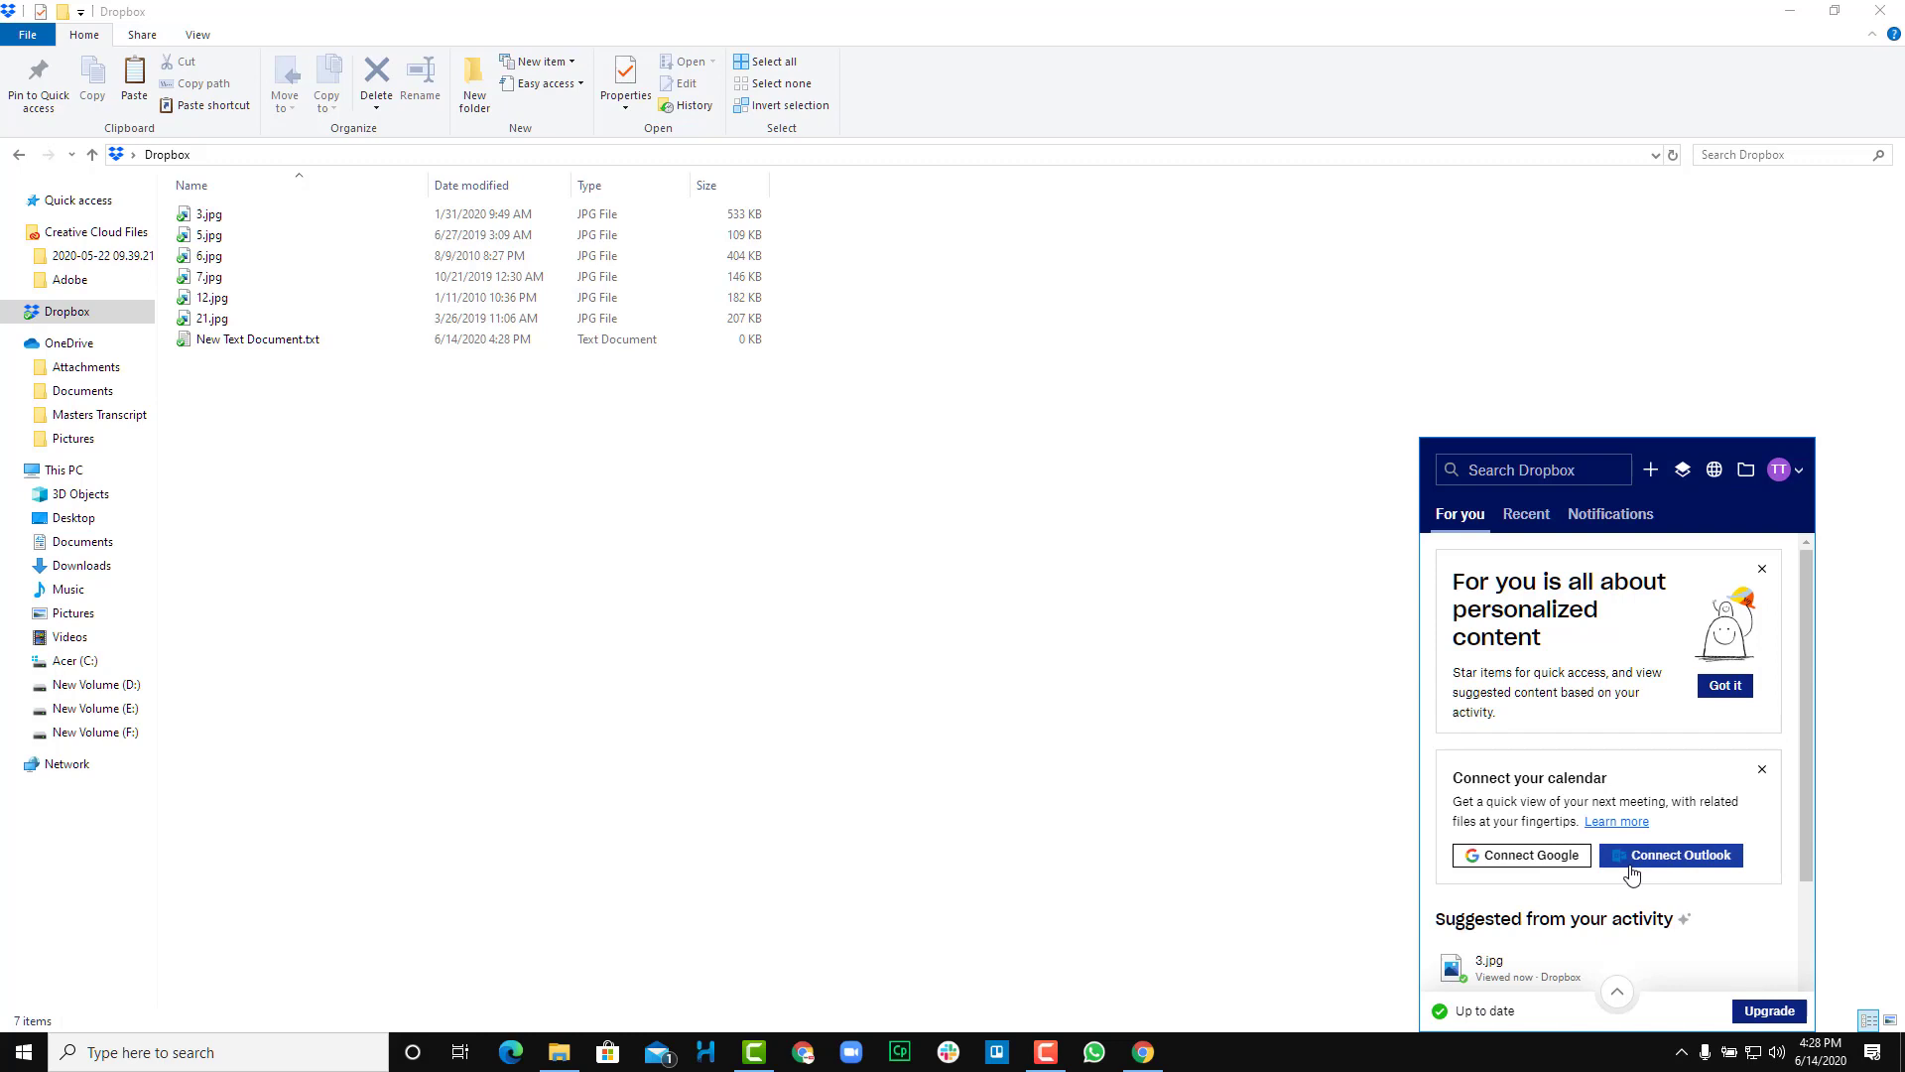
scroll(1632, 873, "down", 2)
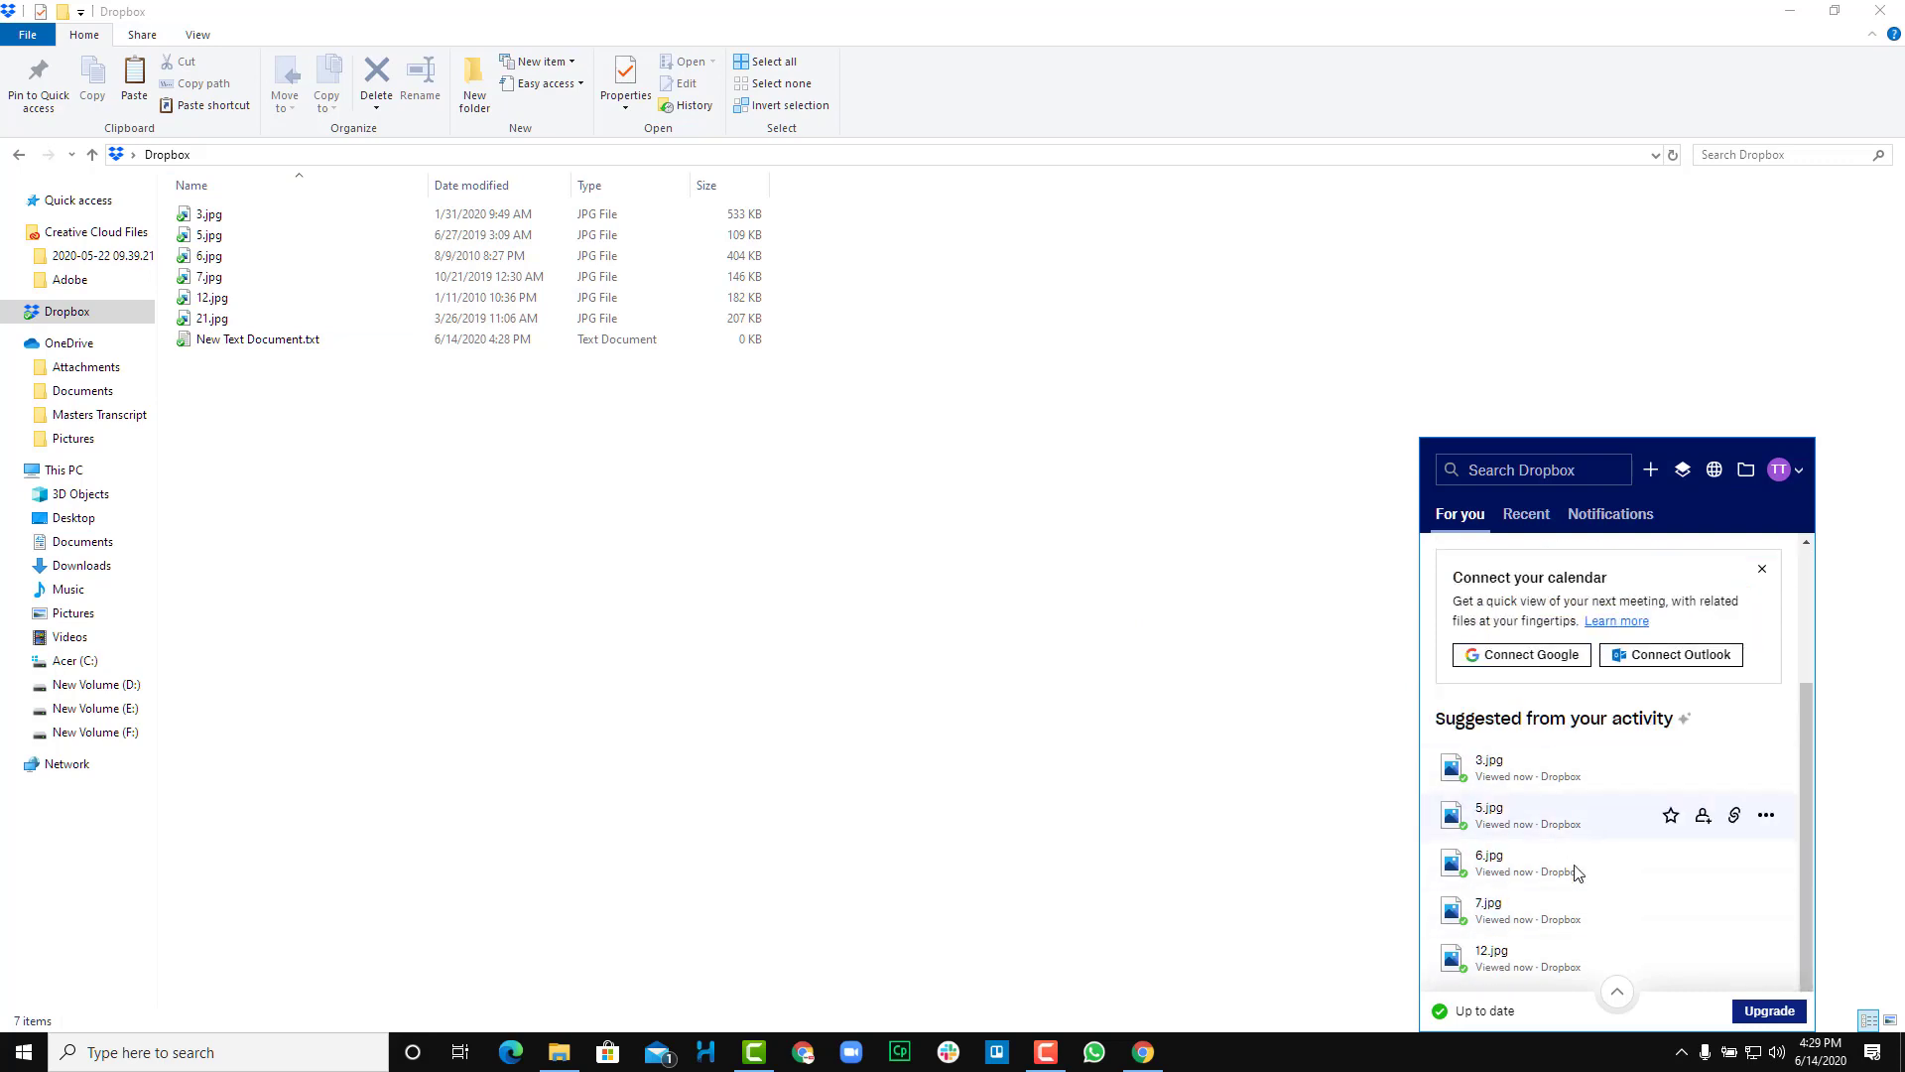
left_click(1610, 514)
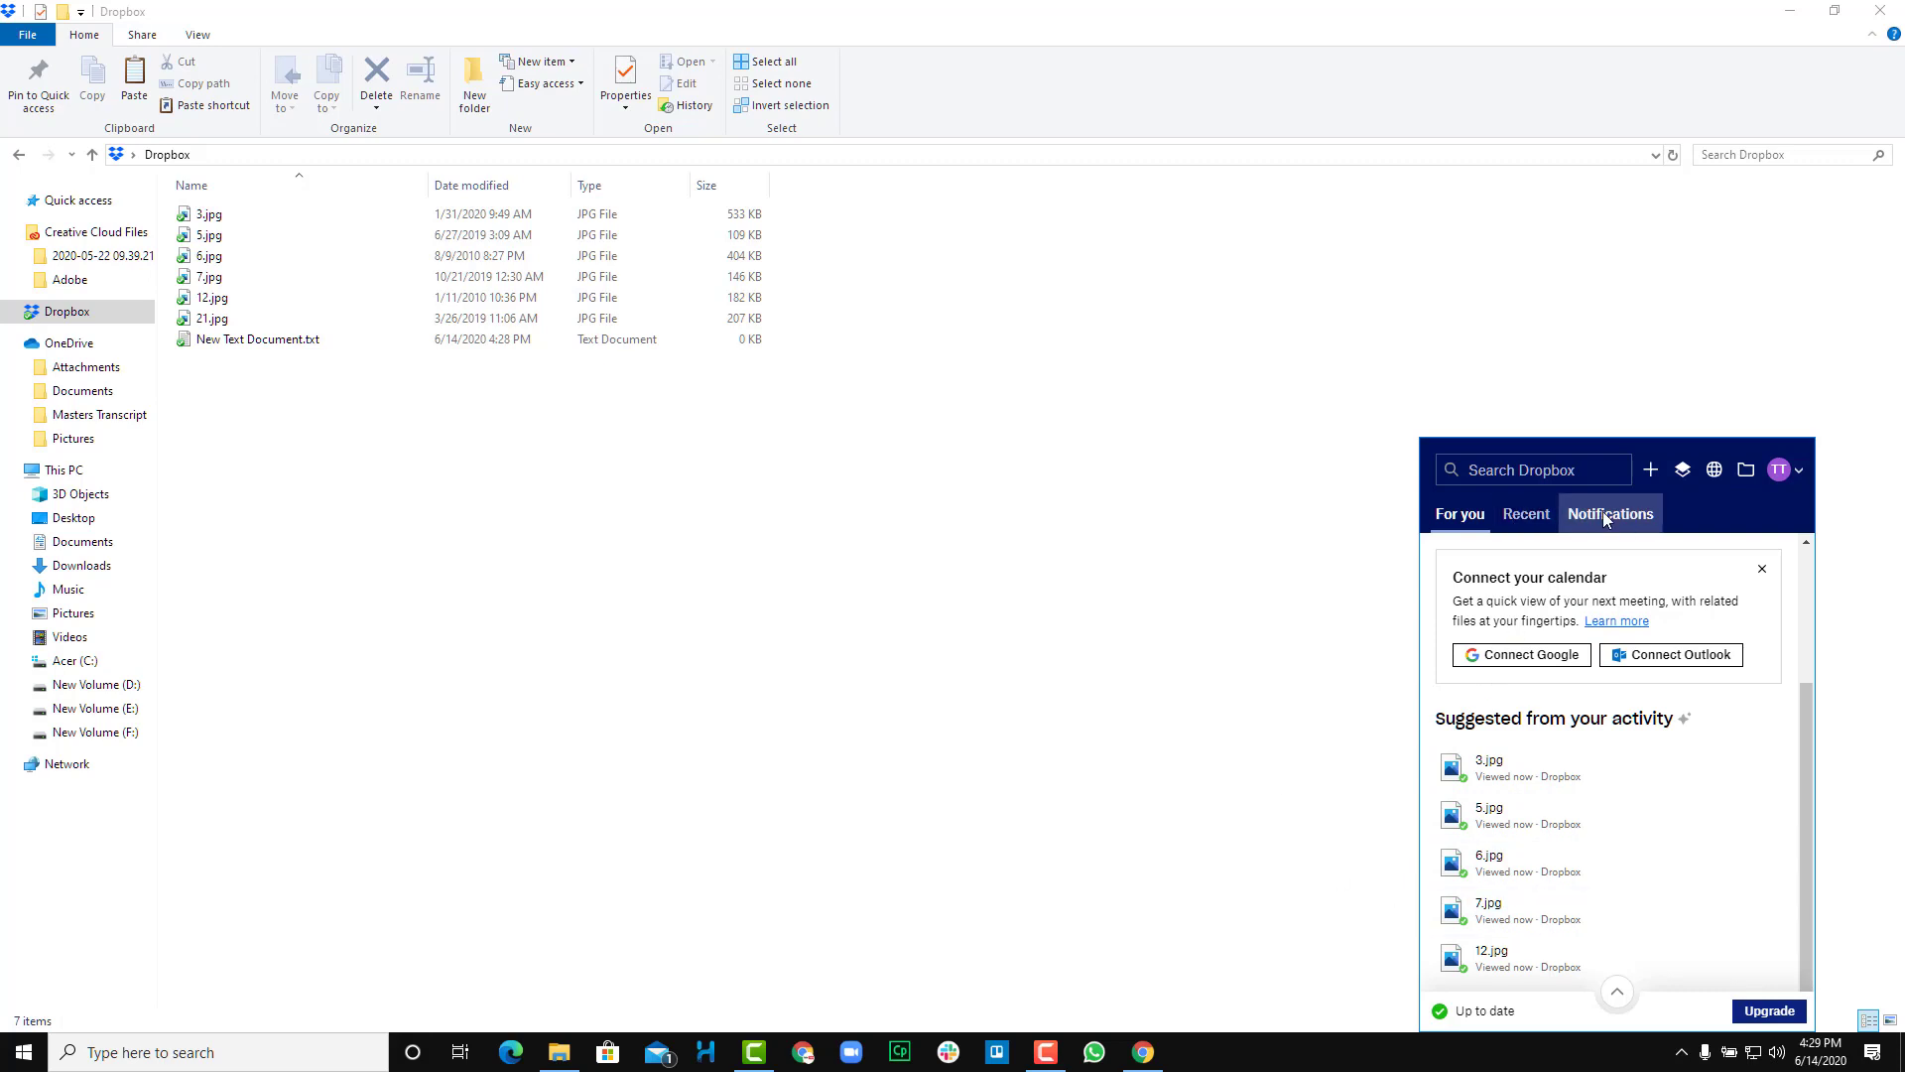
left_click(1525, 516)
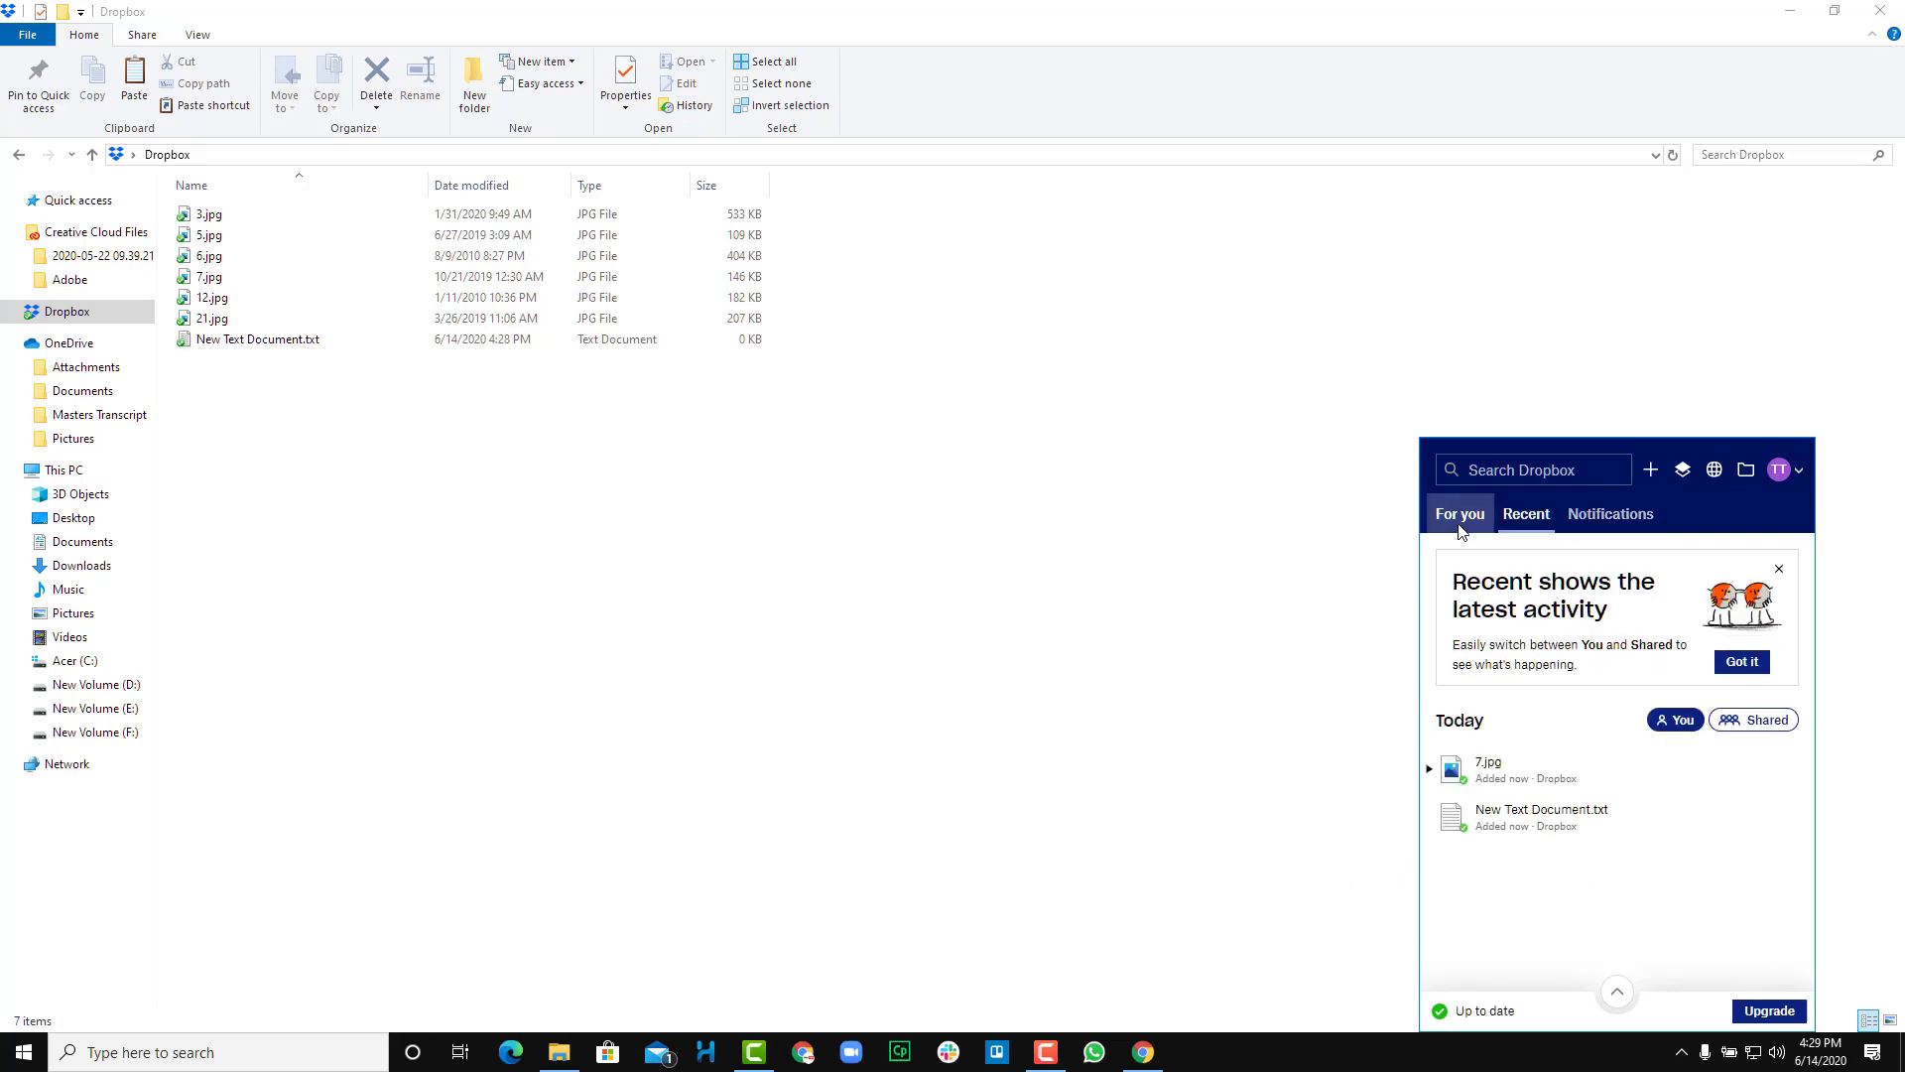
left_click(1460, 528)
left_click(980, 627)
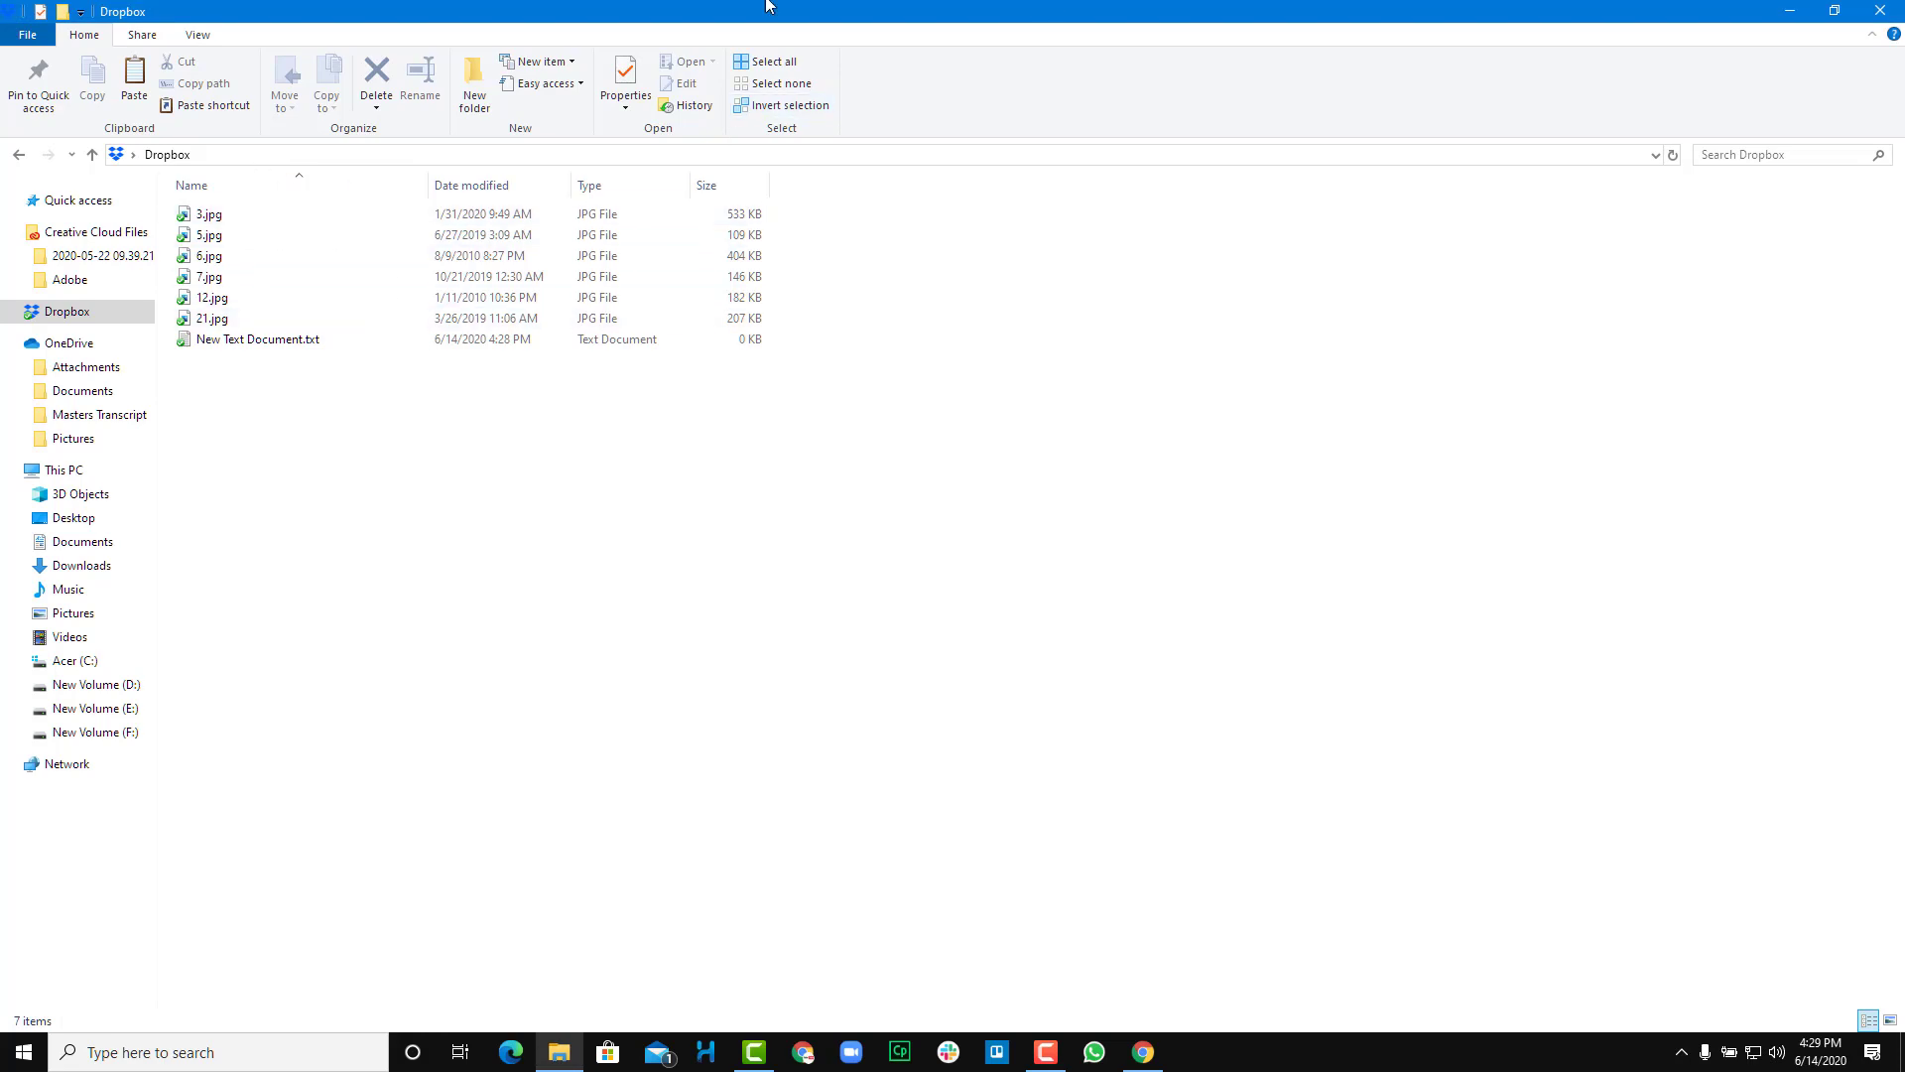
Minimize the Dropbox window and bring up the desktop TXT folder's menu, then dismiss it.
left_click(1790, 11)
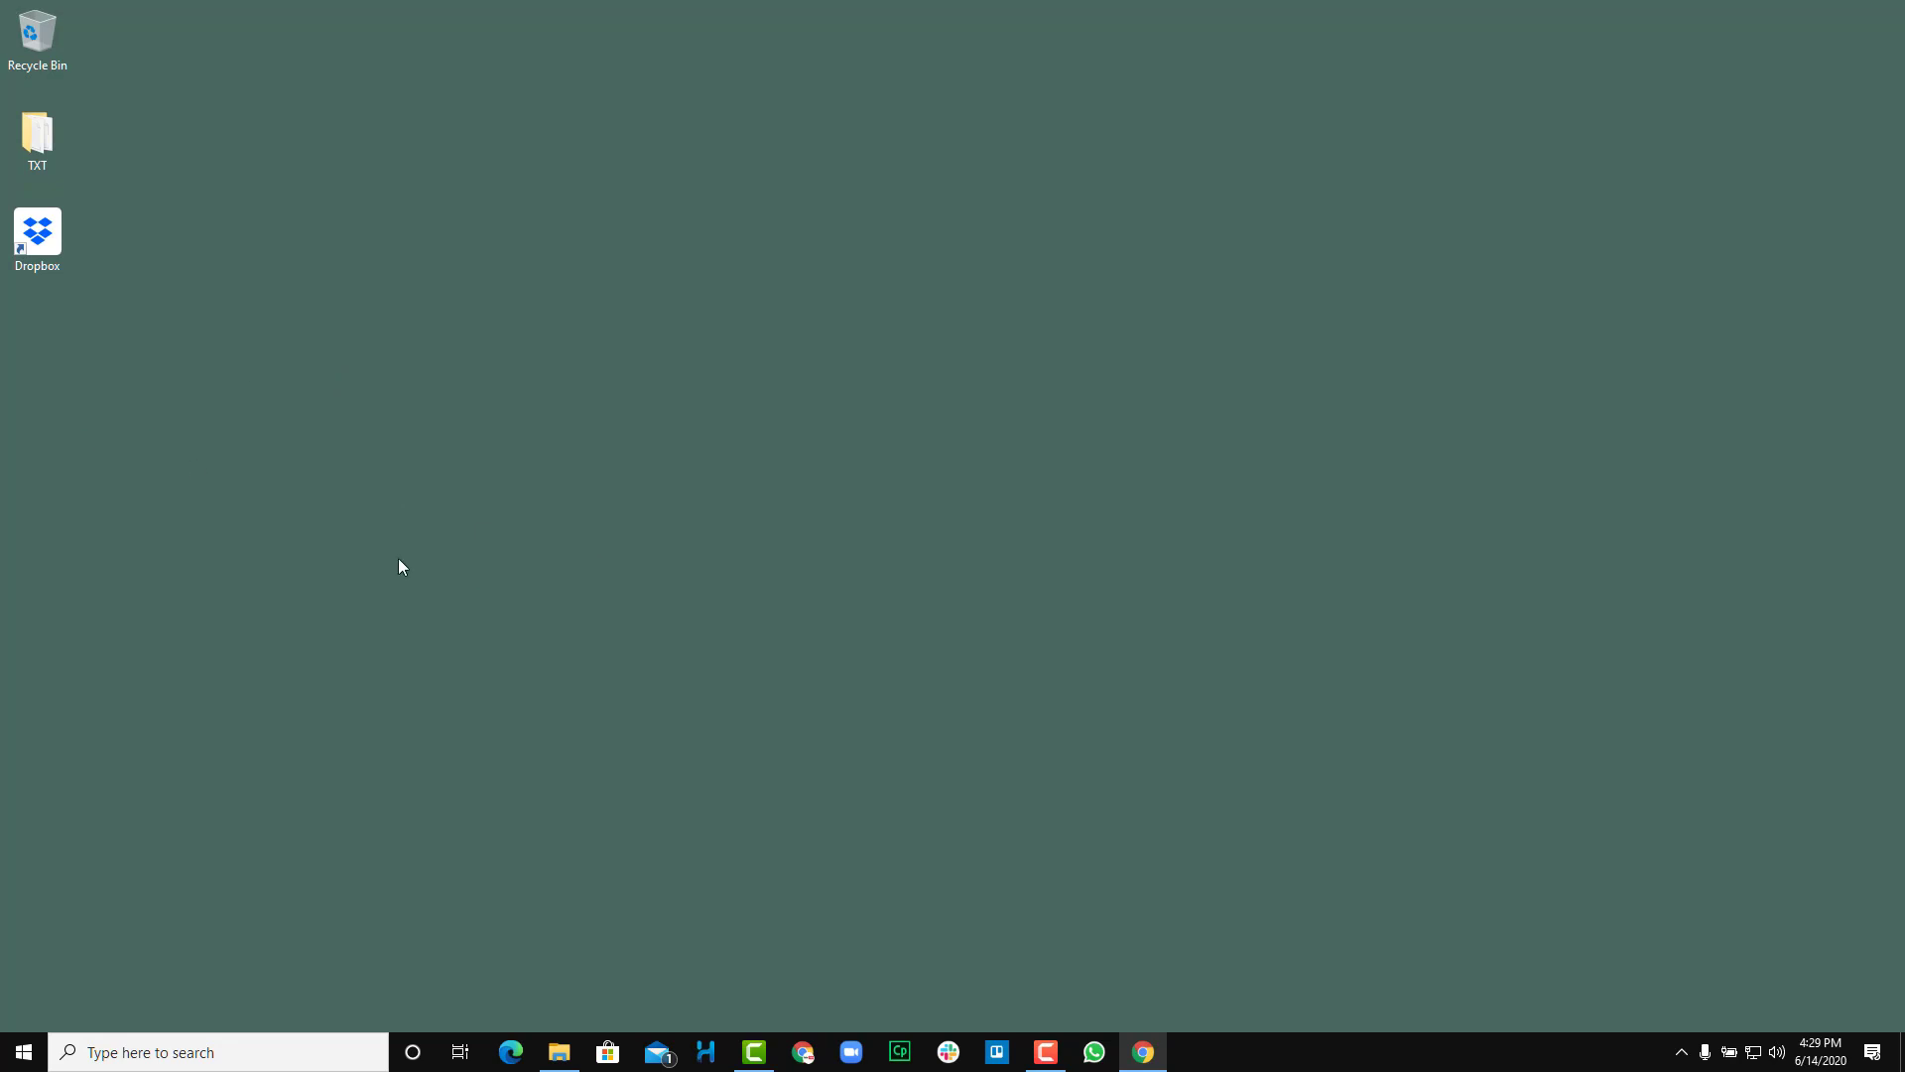
left_click(47, 171)
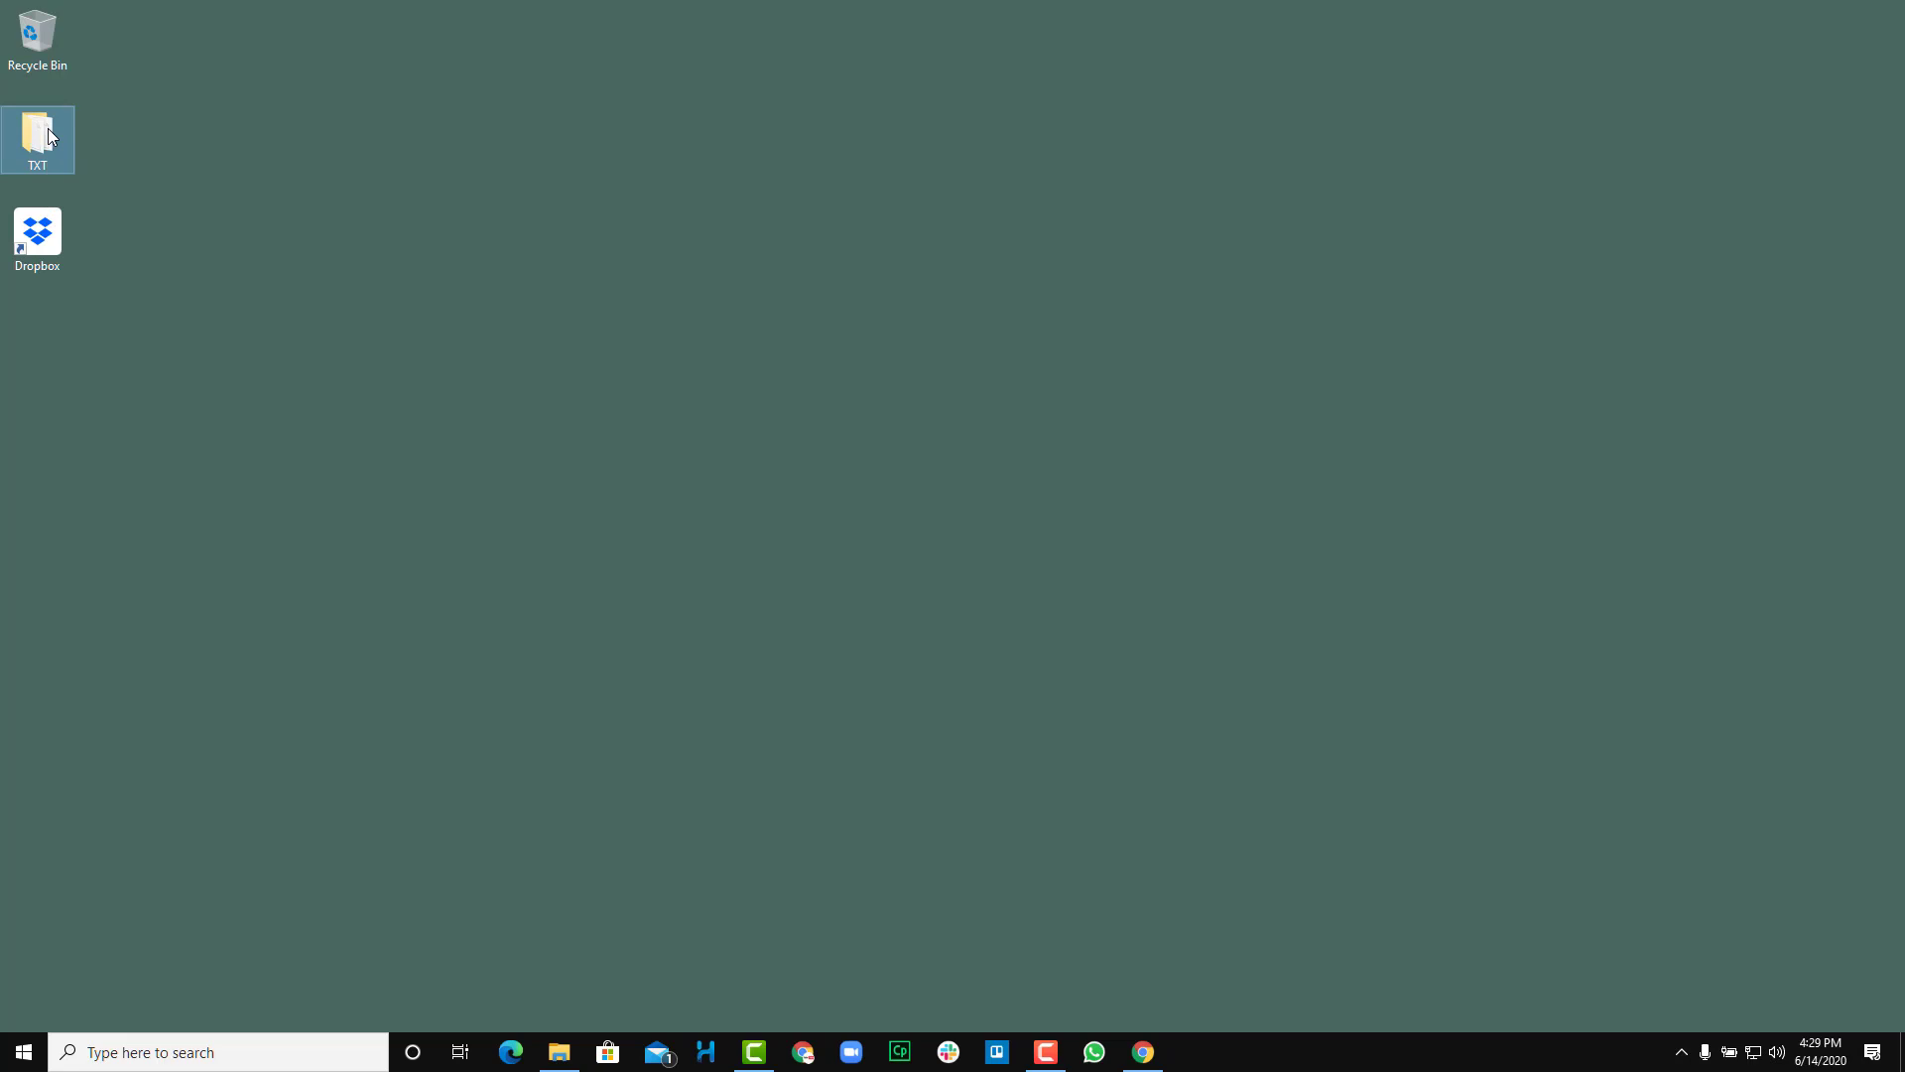
right_click(47, 132)
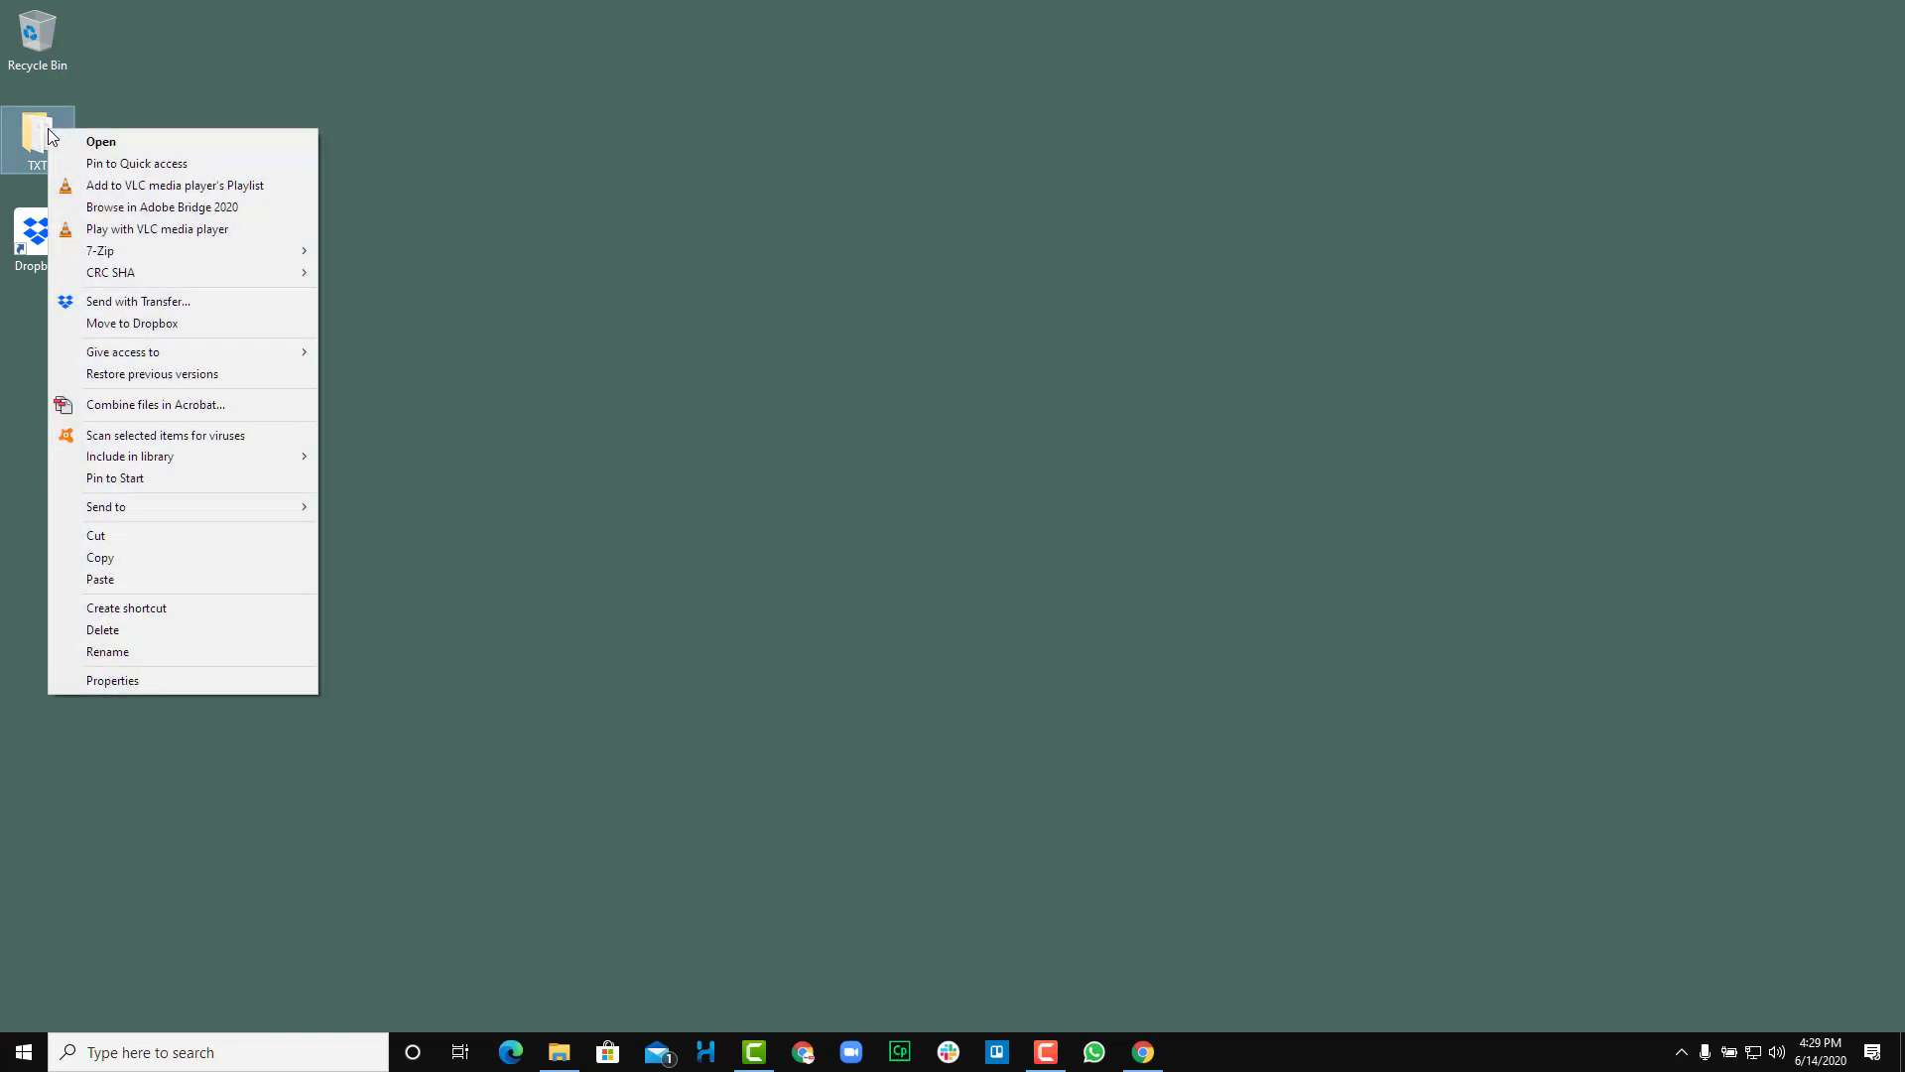
left_click(337, 511)
Open the TXT folder, select its six files and view their actions, then hide the window.
double_click(45, 145)
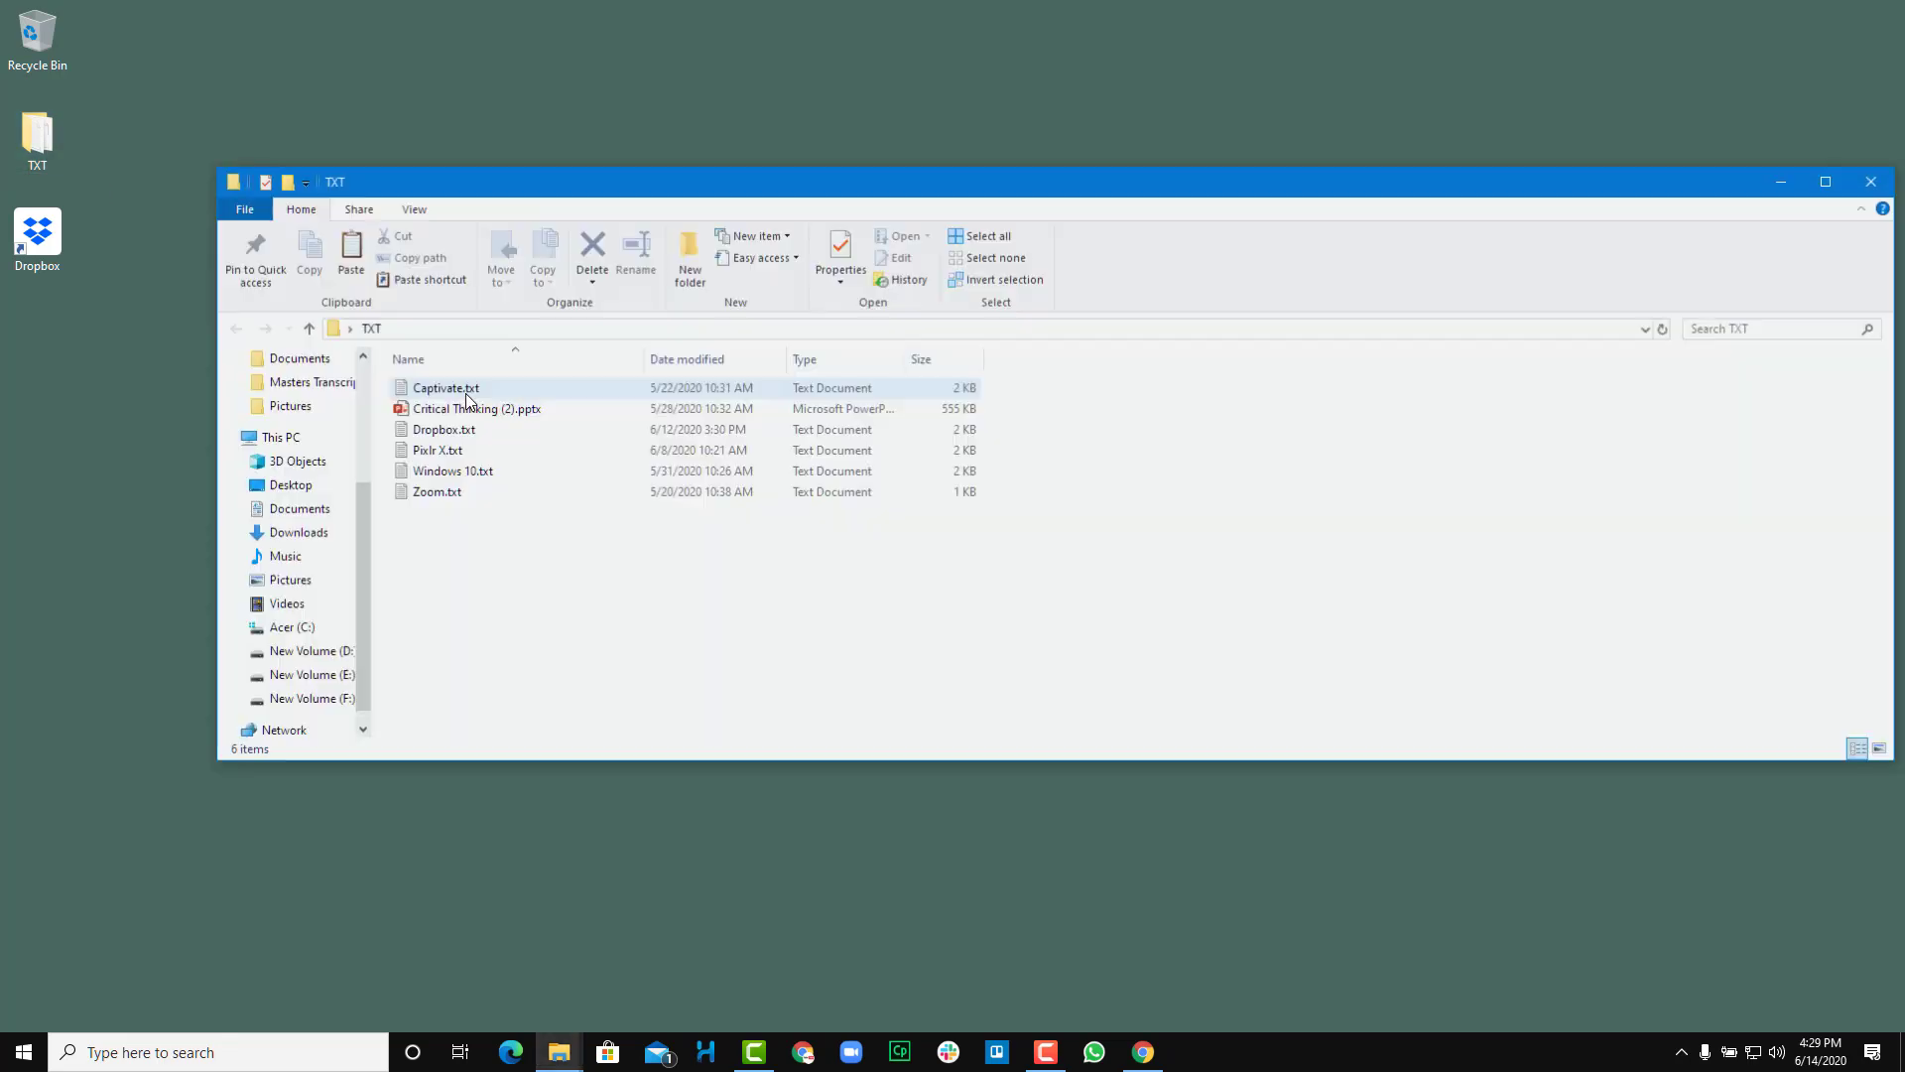
left_click_drag(456, 534, 436, 380)
right_click(444, 412)
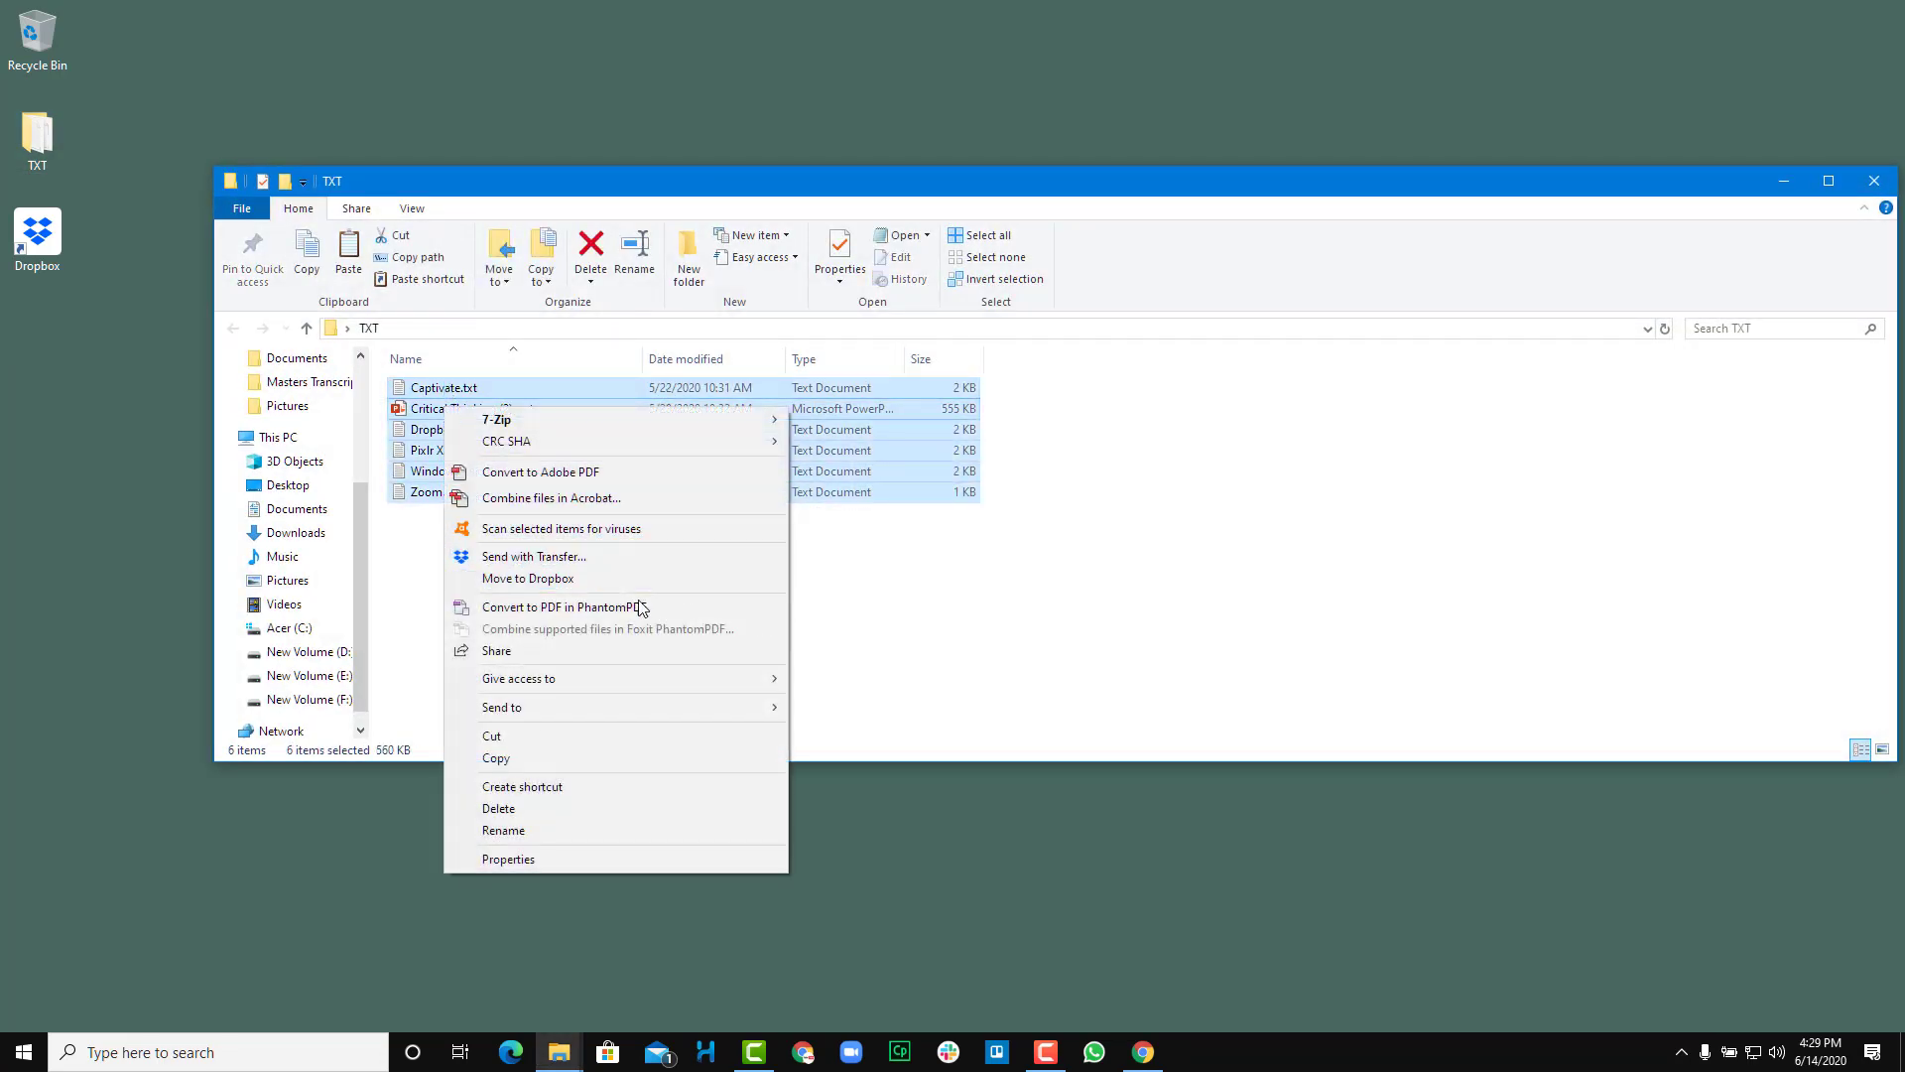
right_click(29, 133)
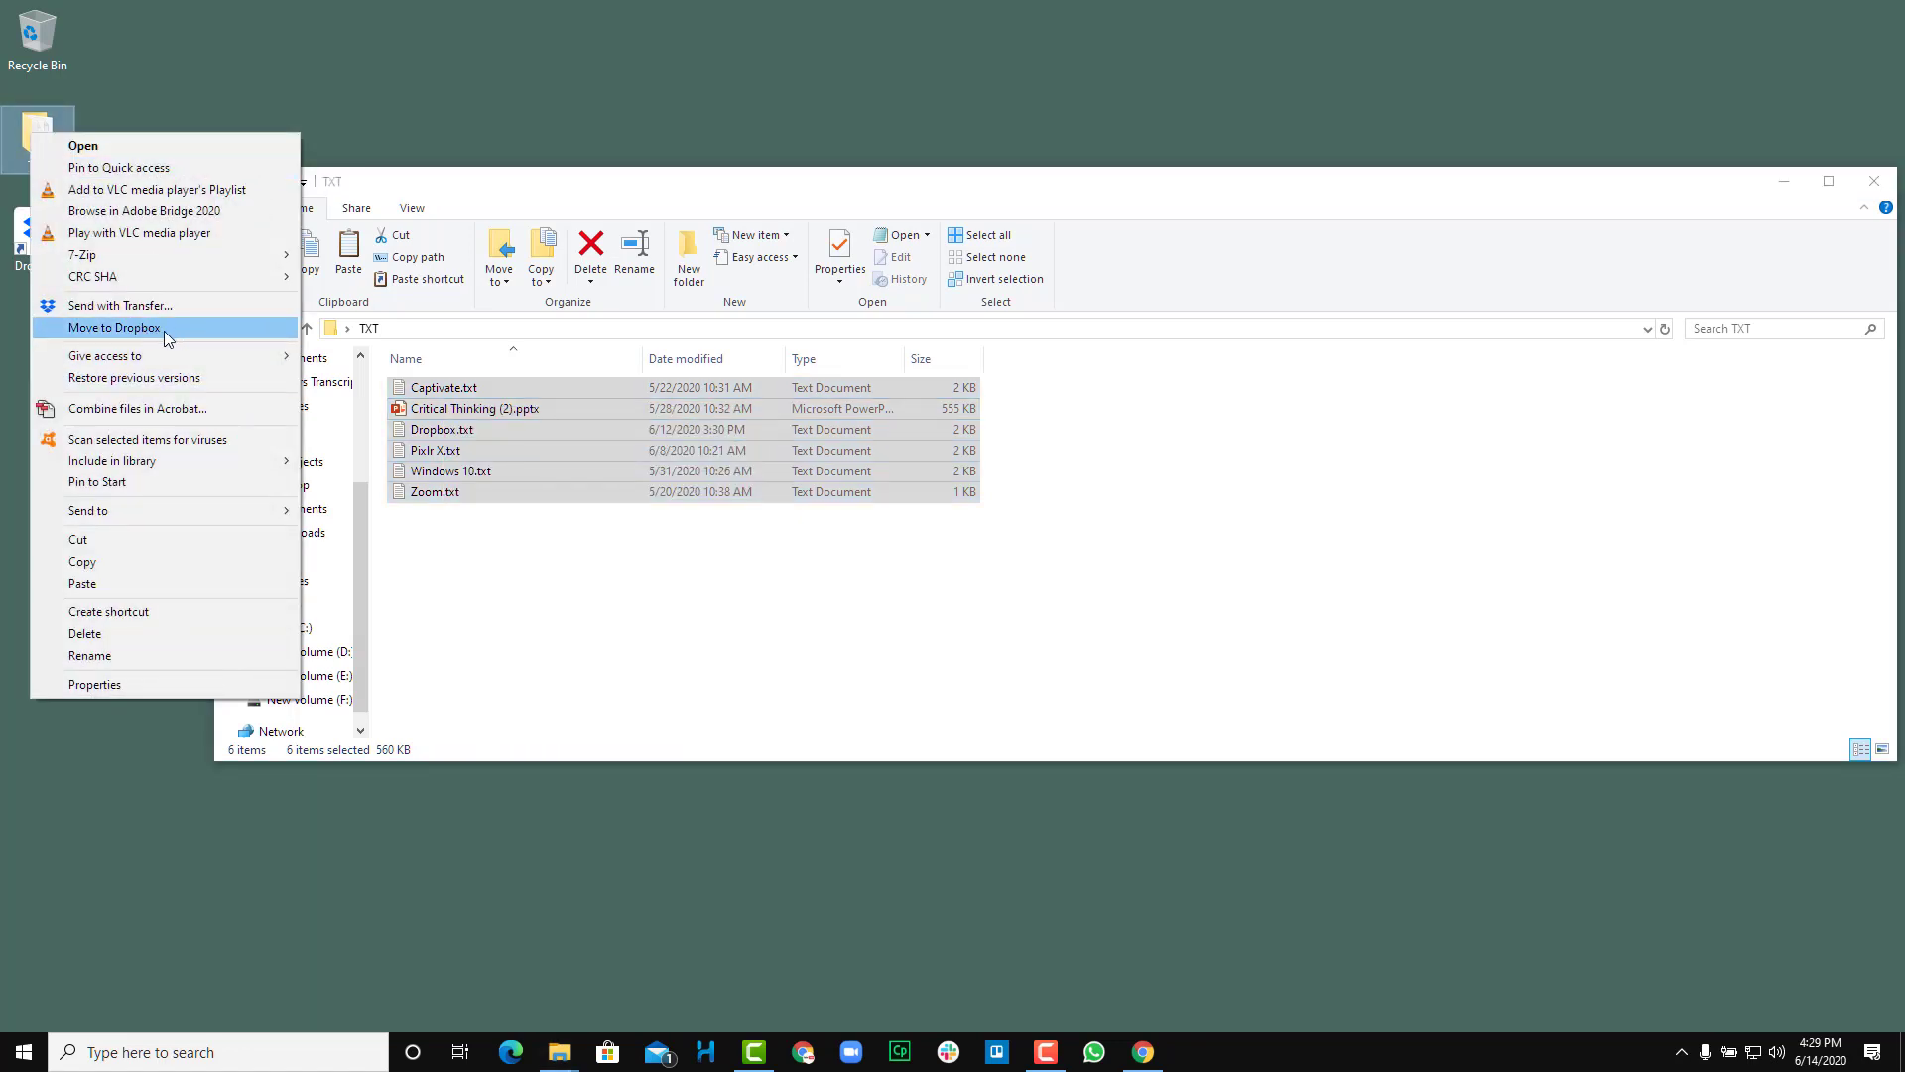
left_click_drag(1526, 195, 963, 200)
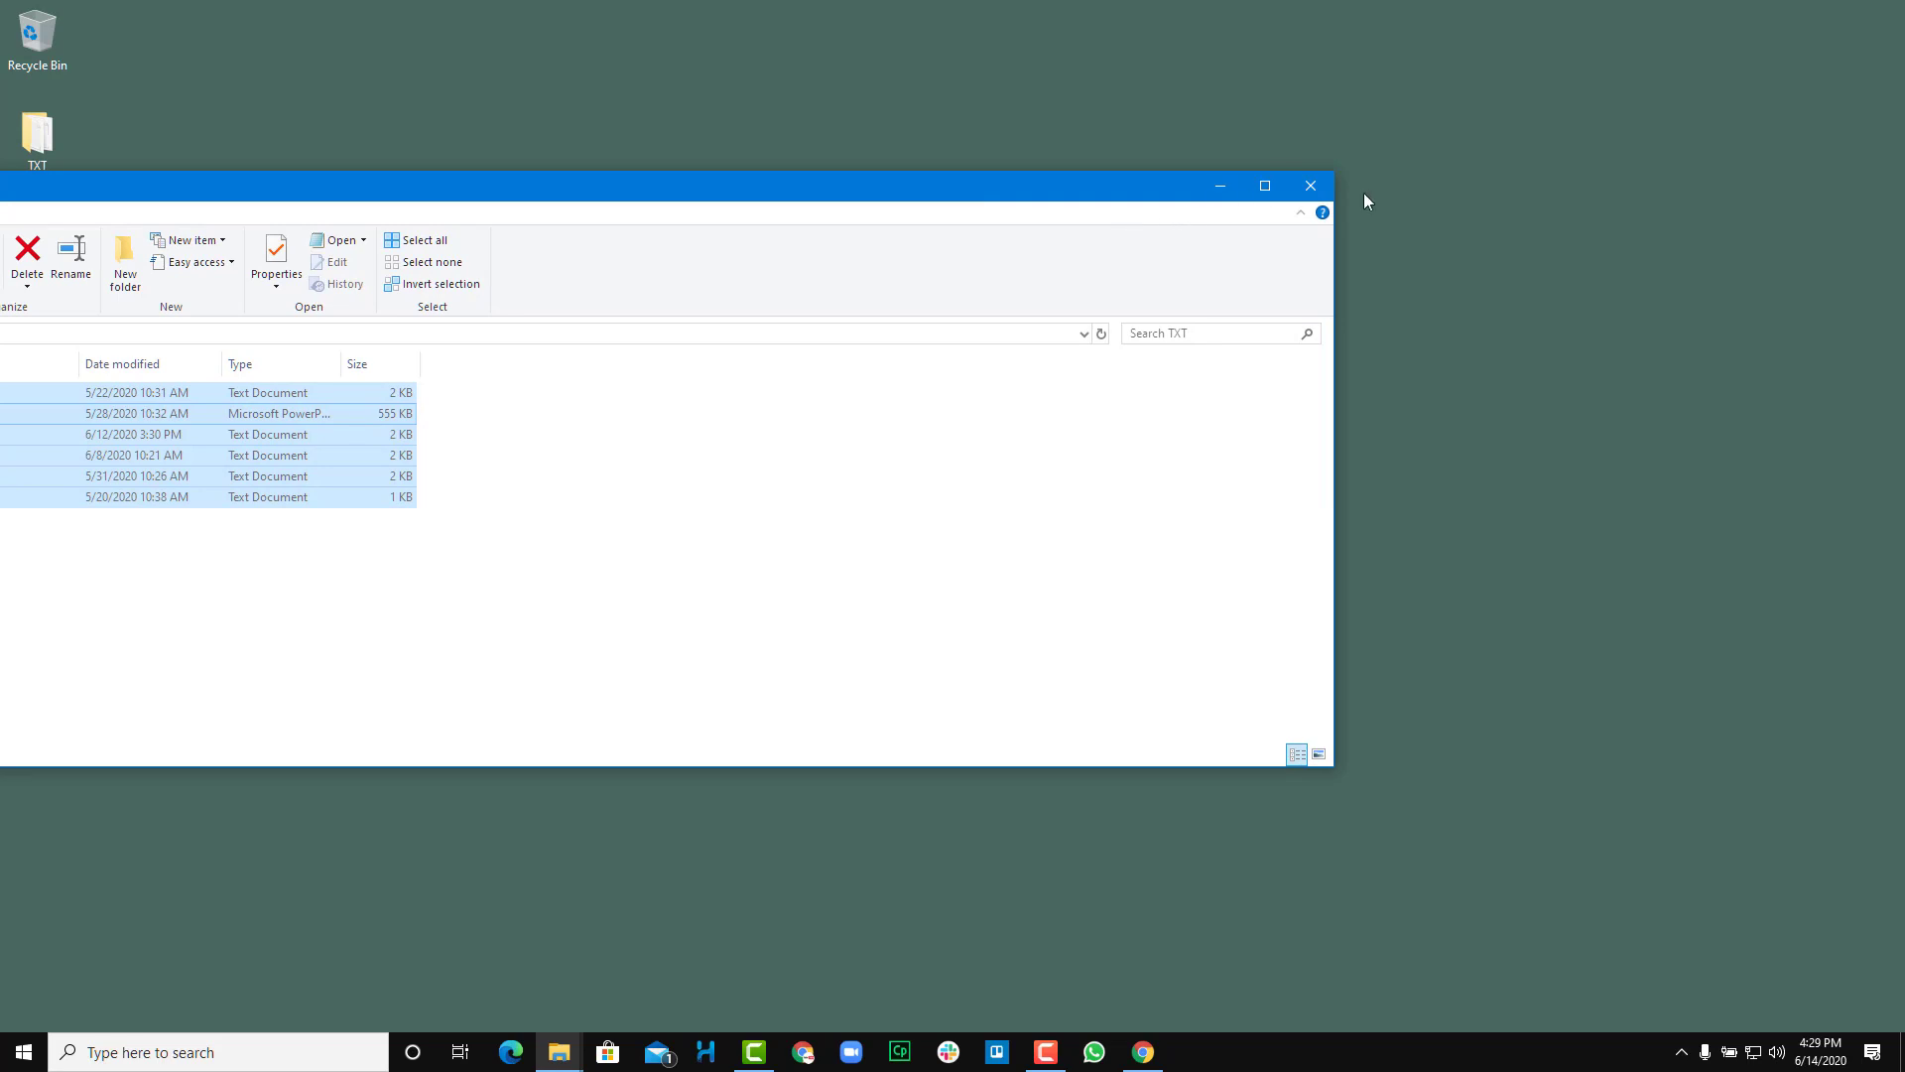
key("super+d")
Move the TXT folder into Dropbox from its context menu and maximize the Dropbox window.
right_click(45, 145)
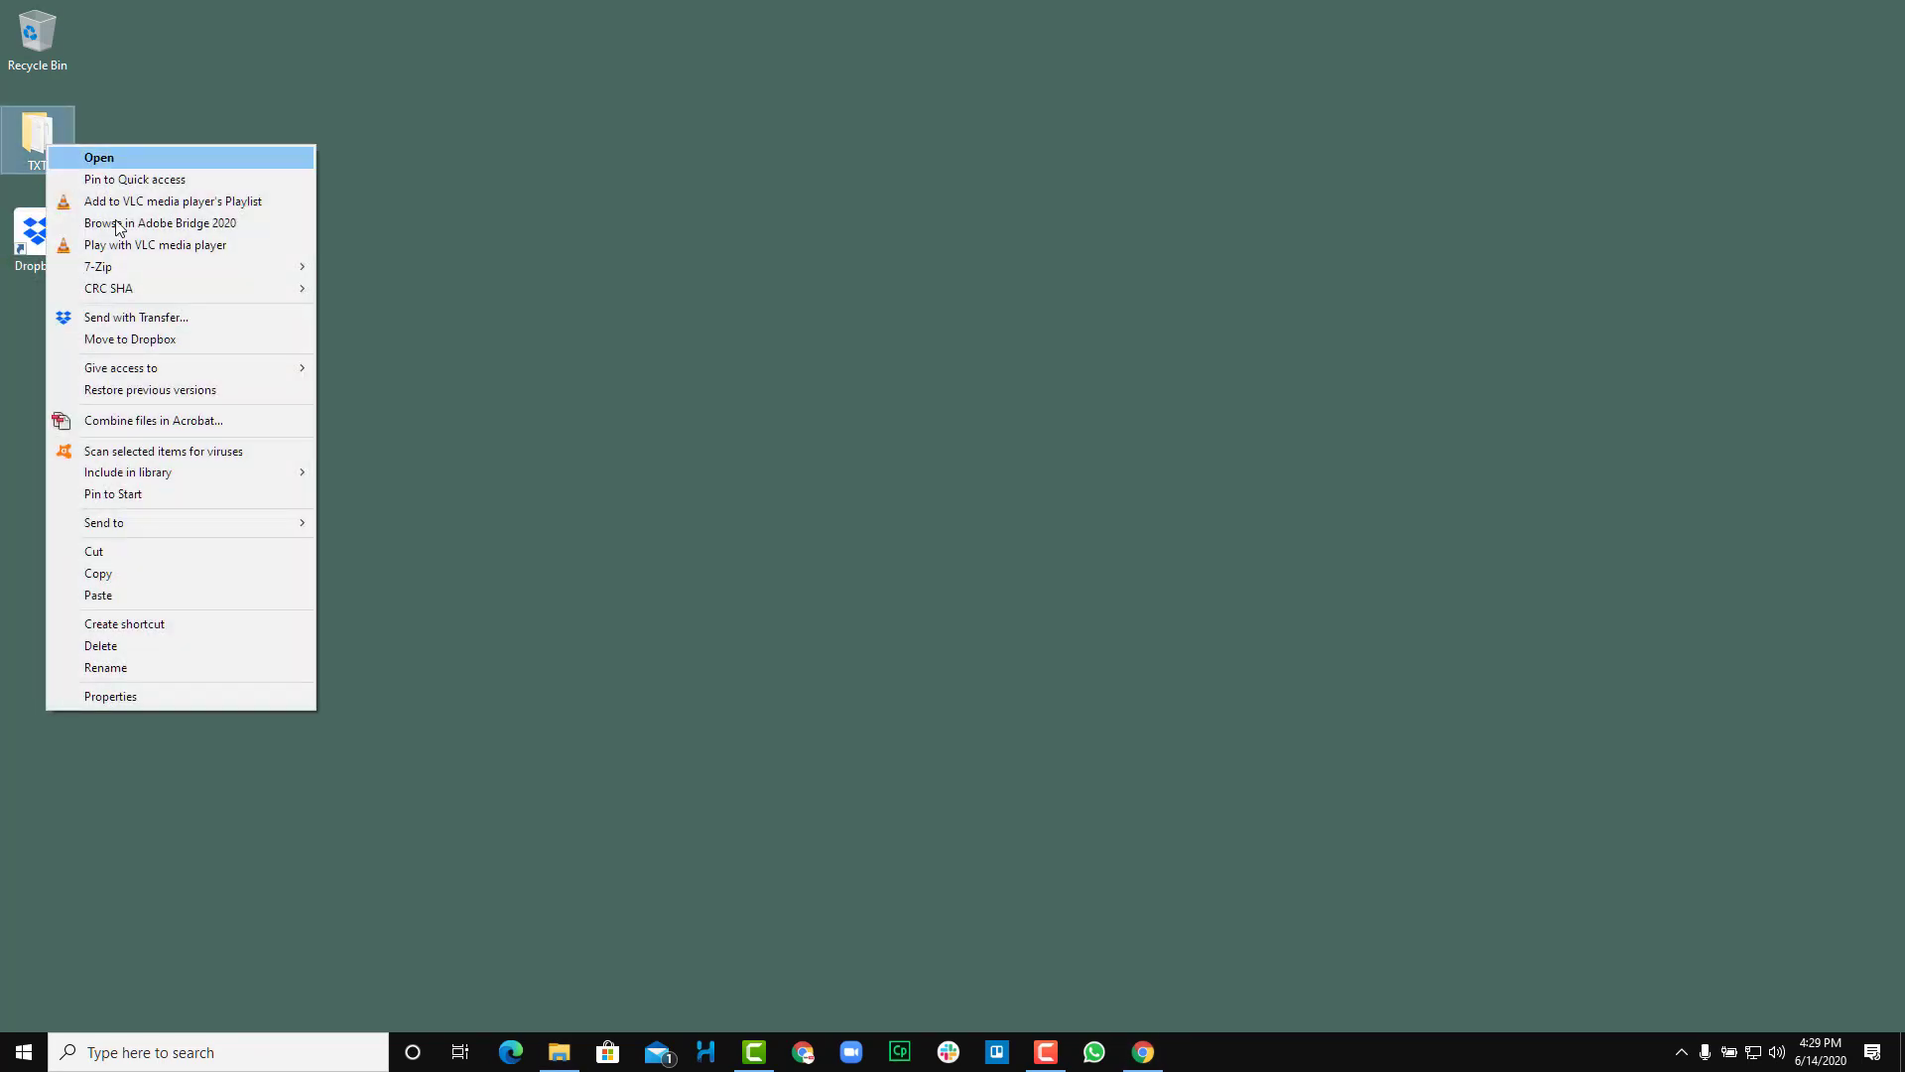
left_click(116, 339)
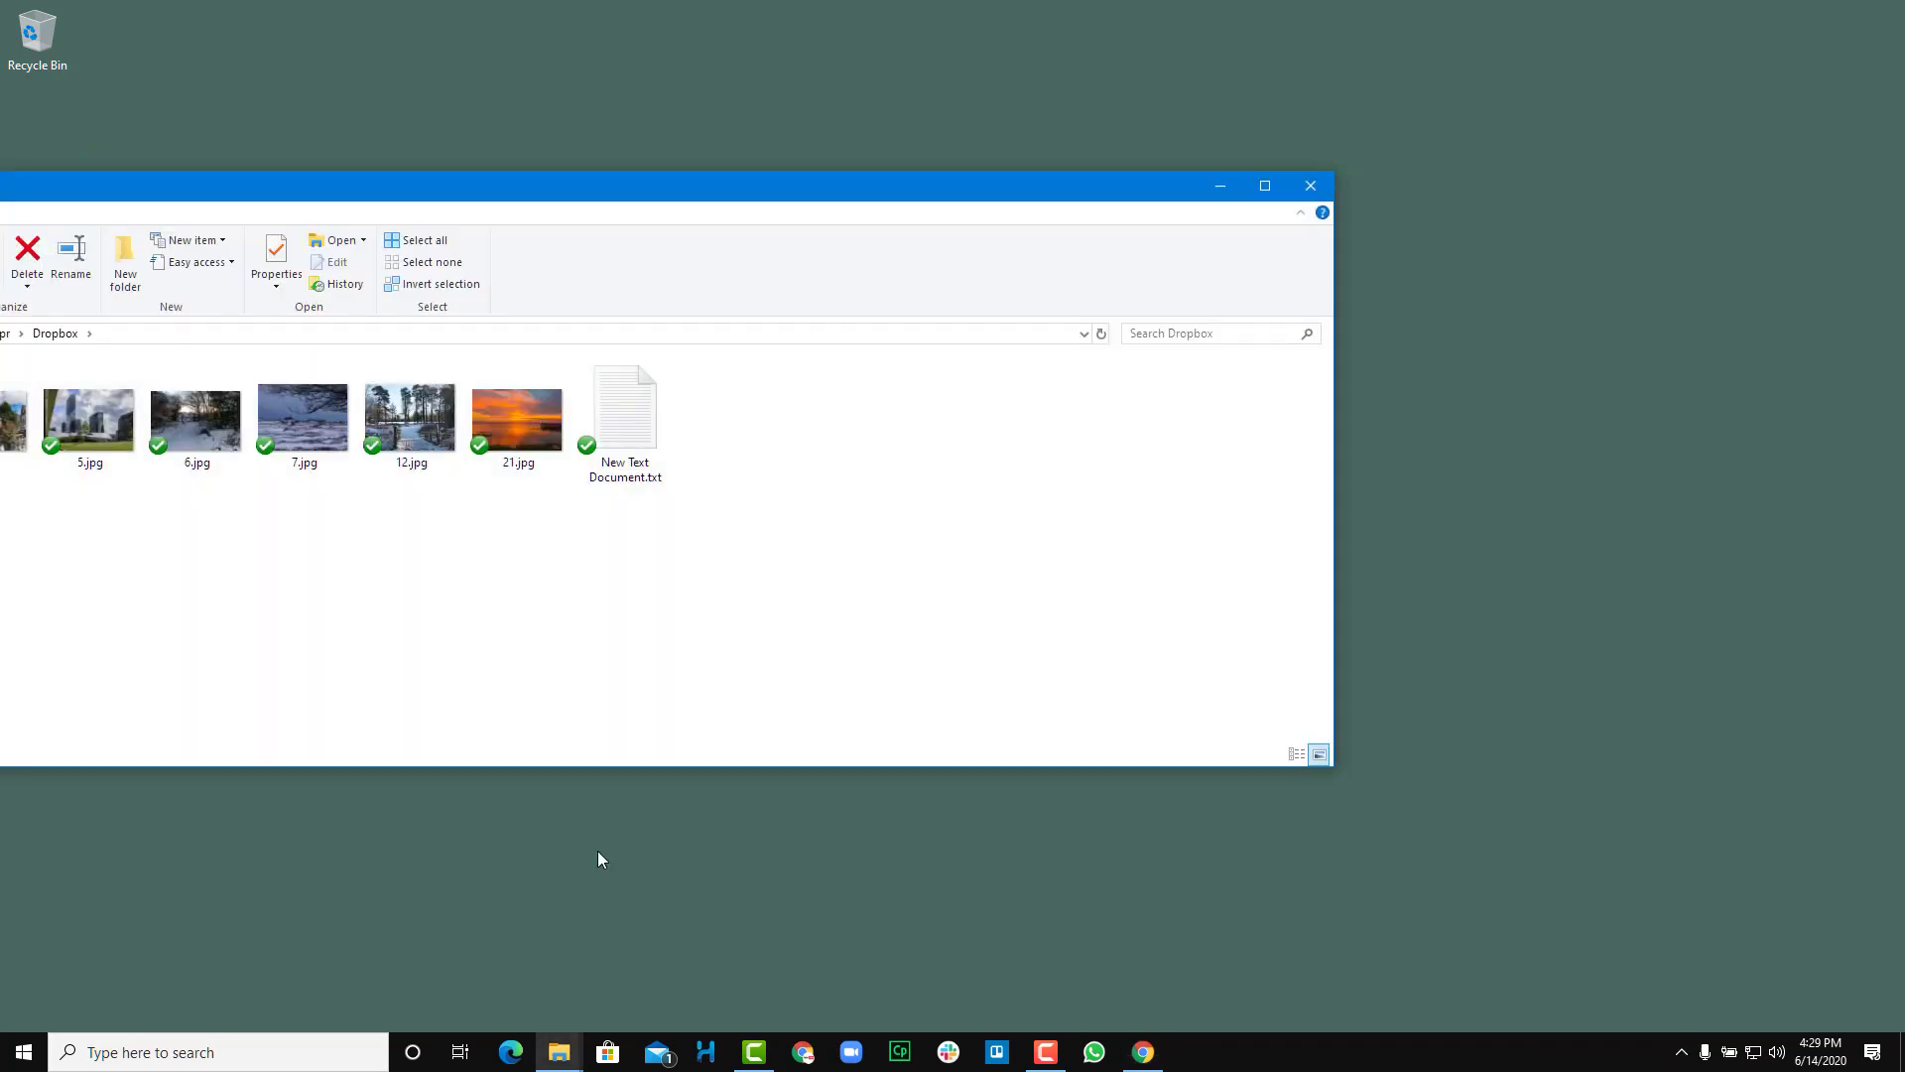
left_click_drag(870, 191, 1486, 218)
double_click(829, 211)
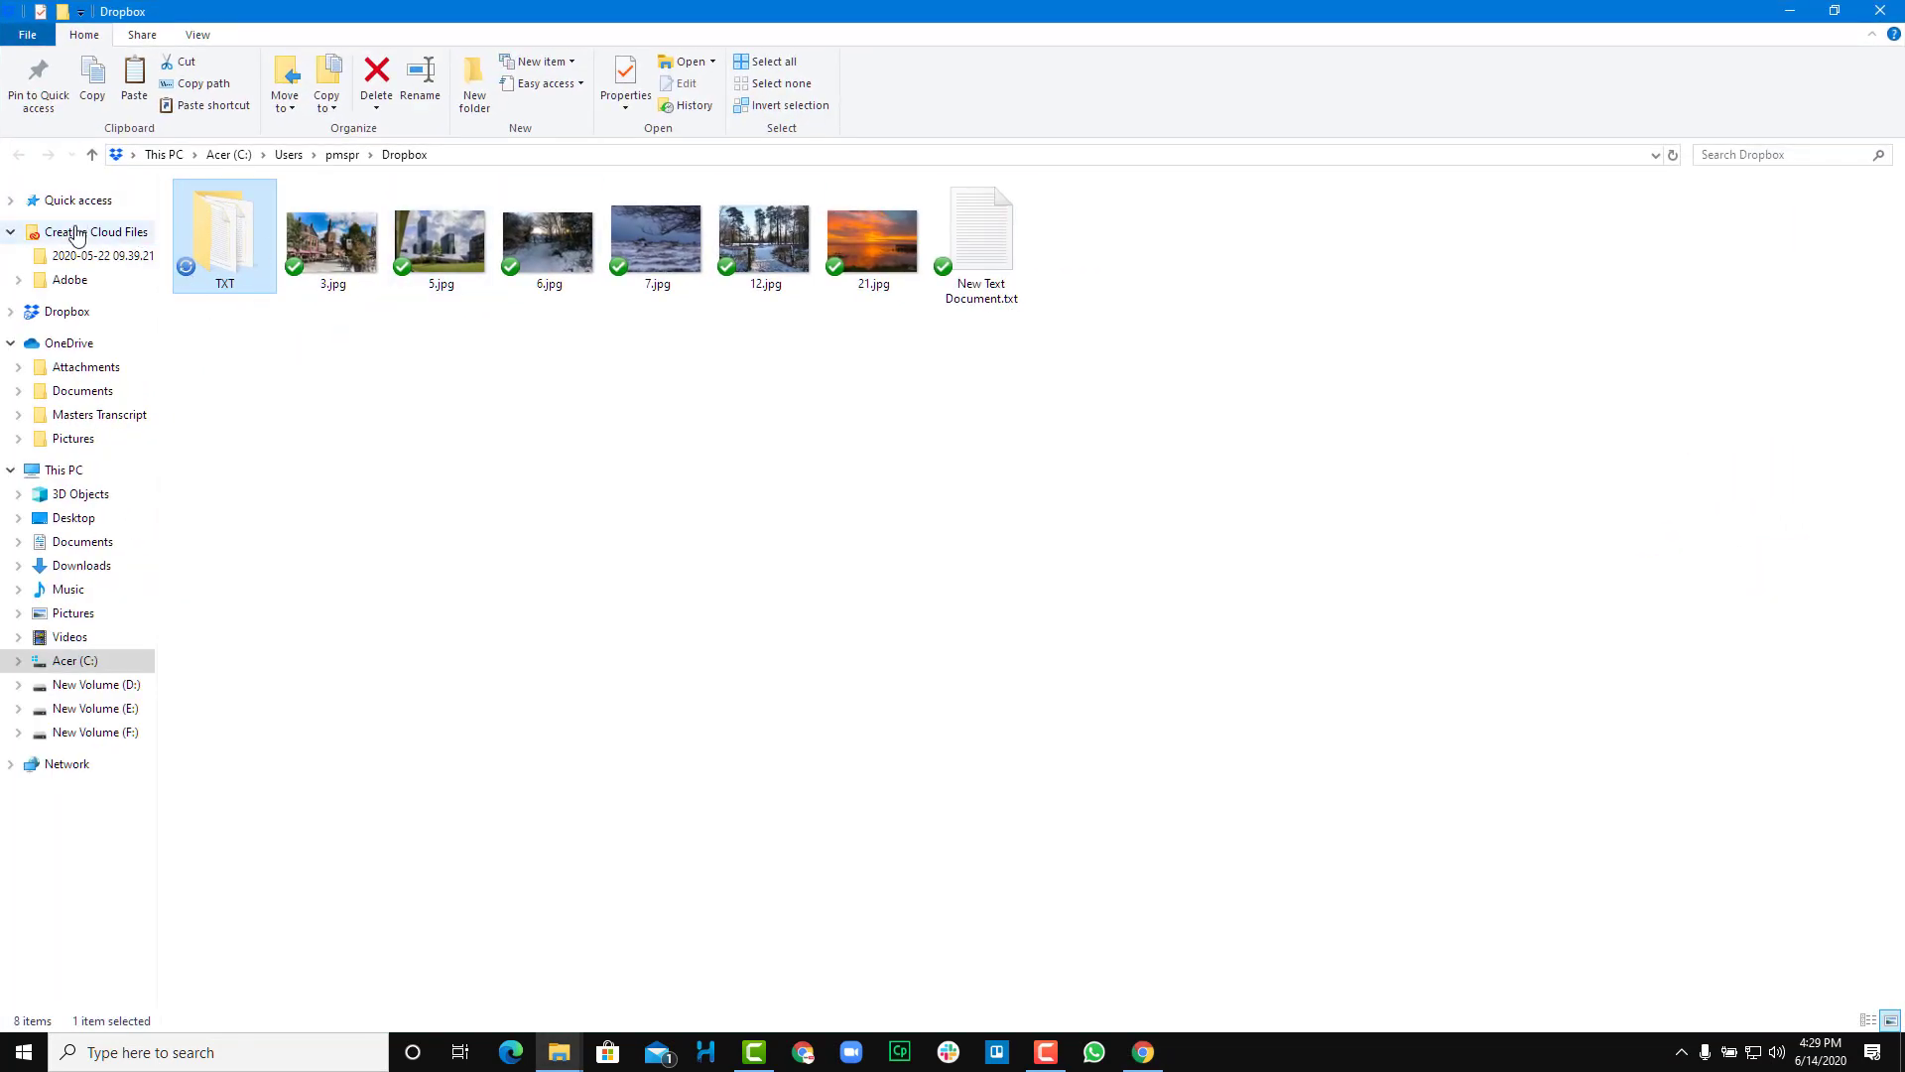
Drag TXT from Dropbox back onto the desktop, confirm moving it out, and maximize the window.
double_click(418, 8)
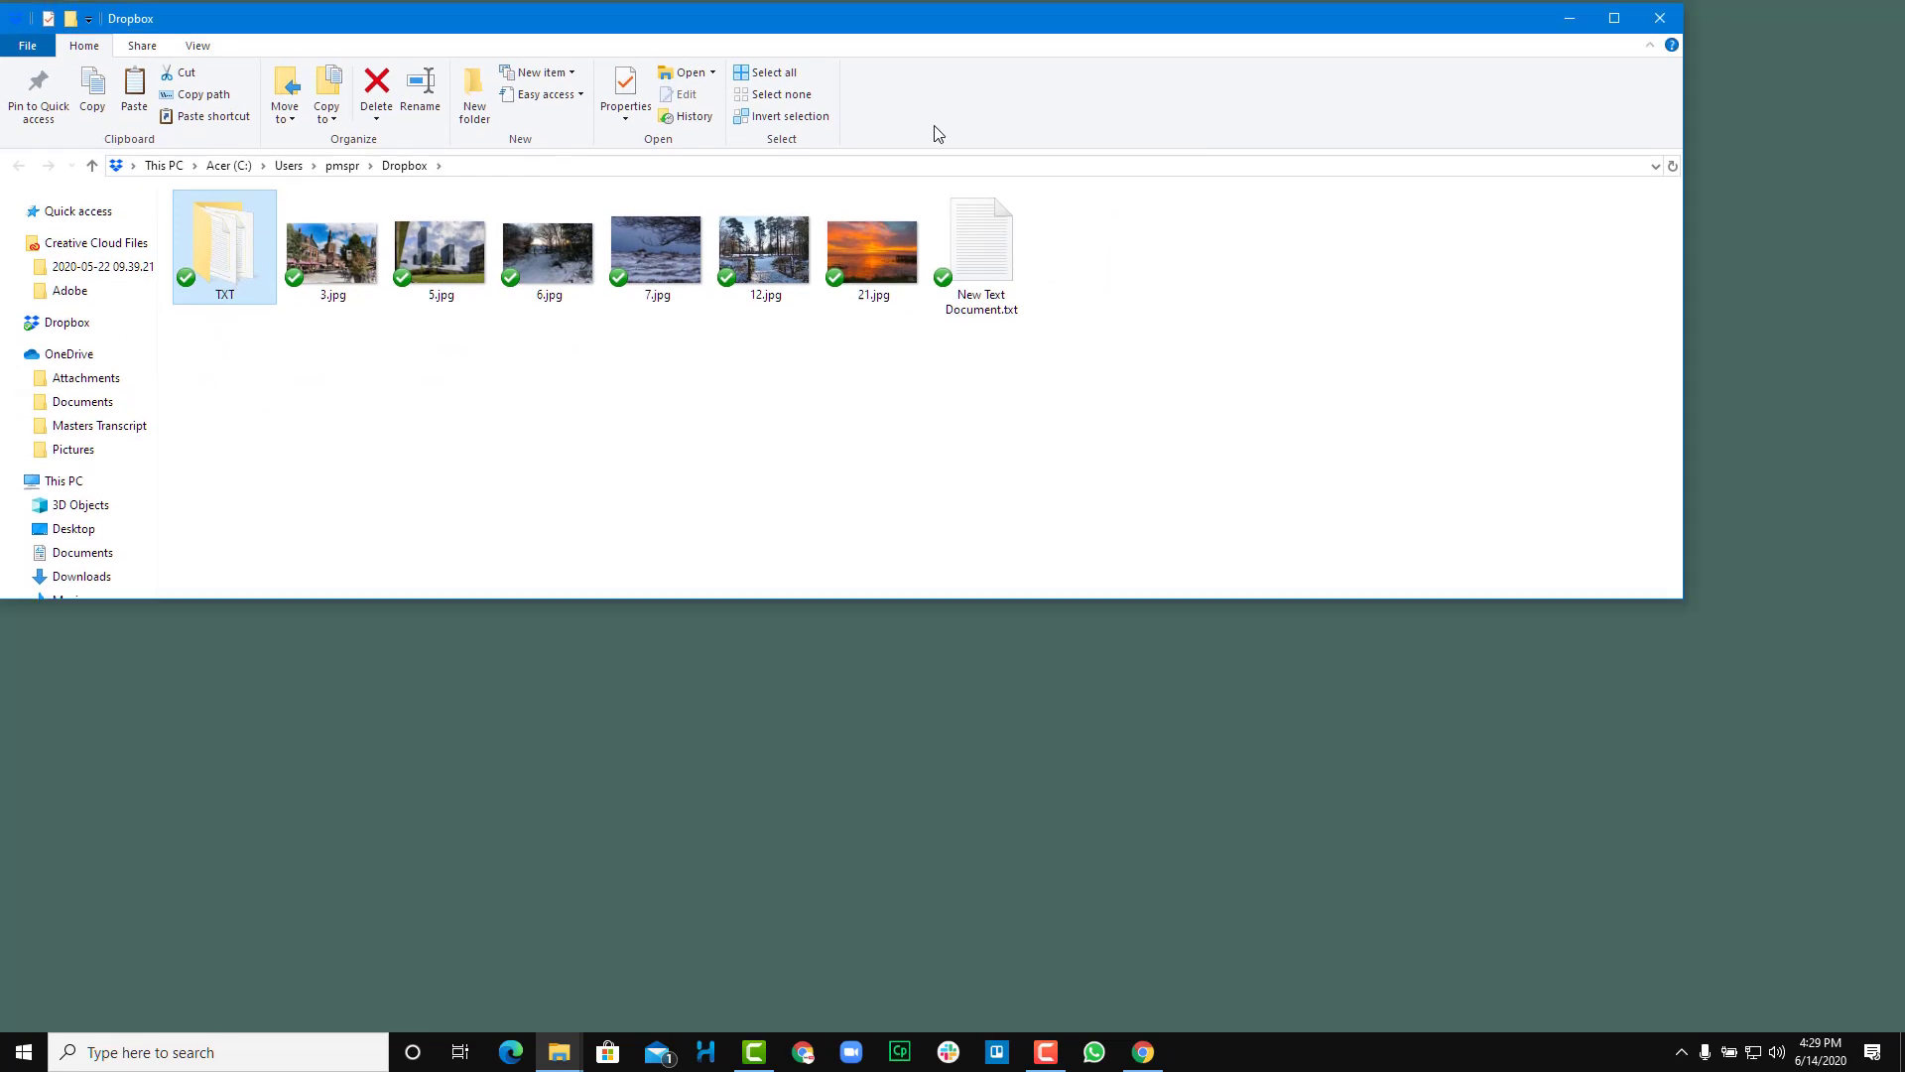
left_click_drag(637, 463, 64, 151)
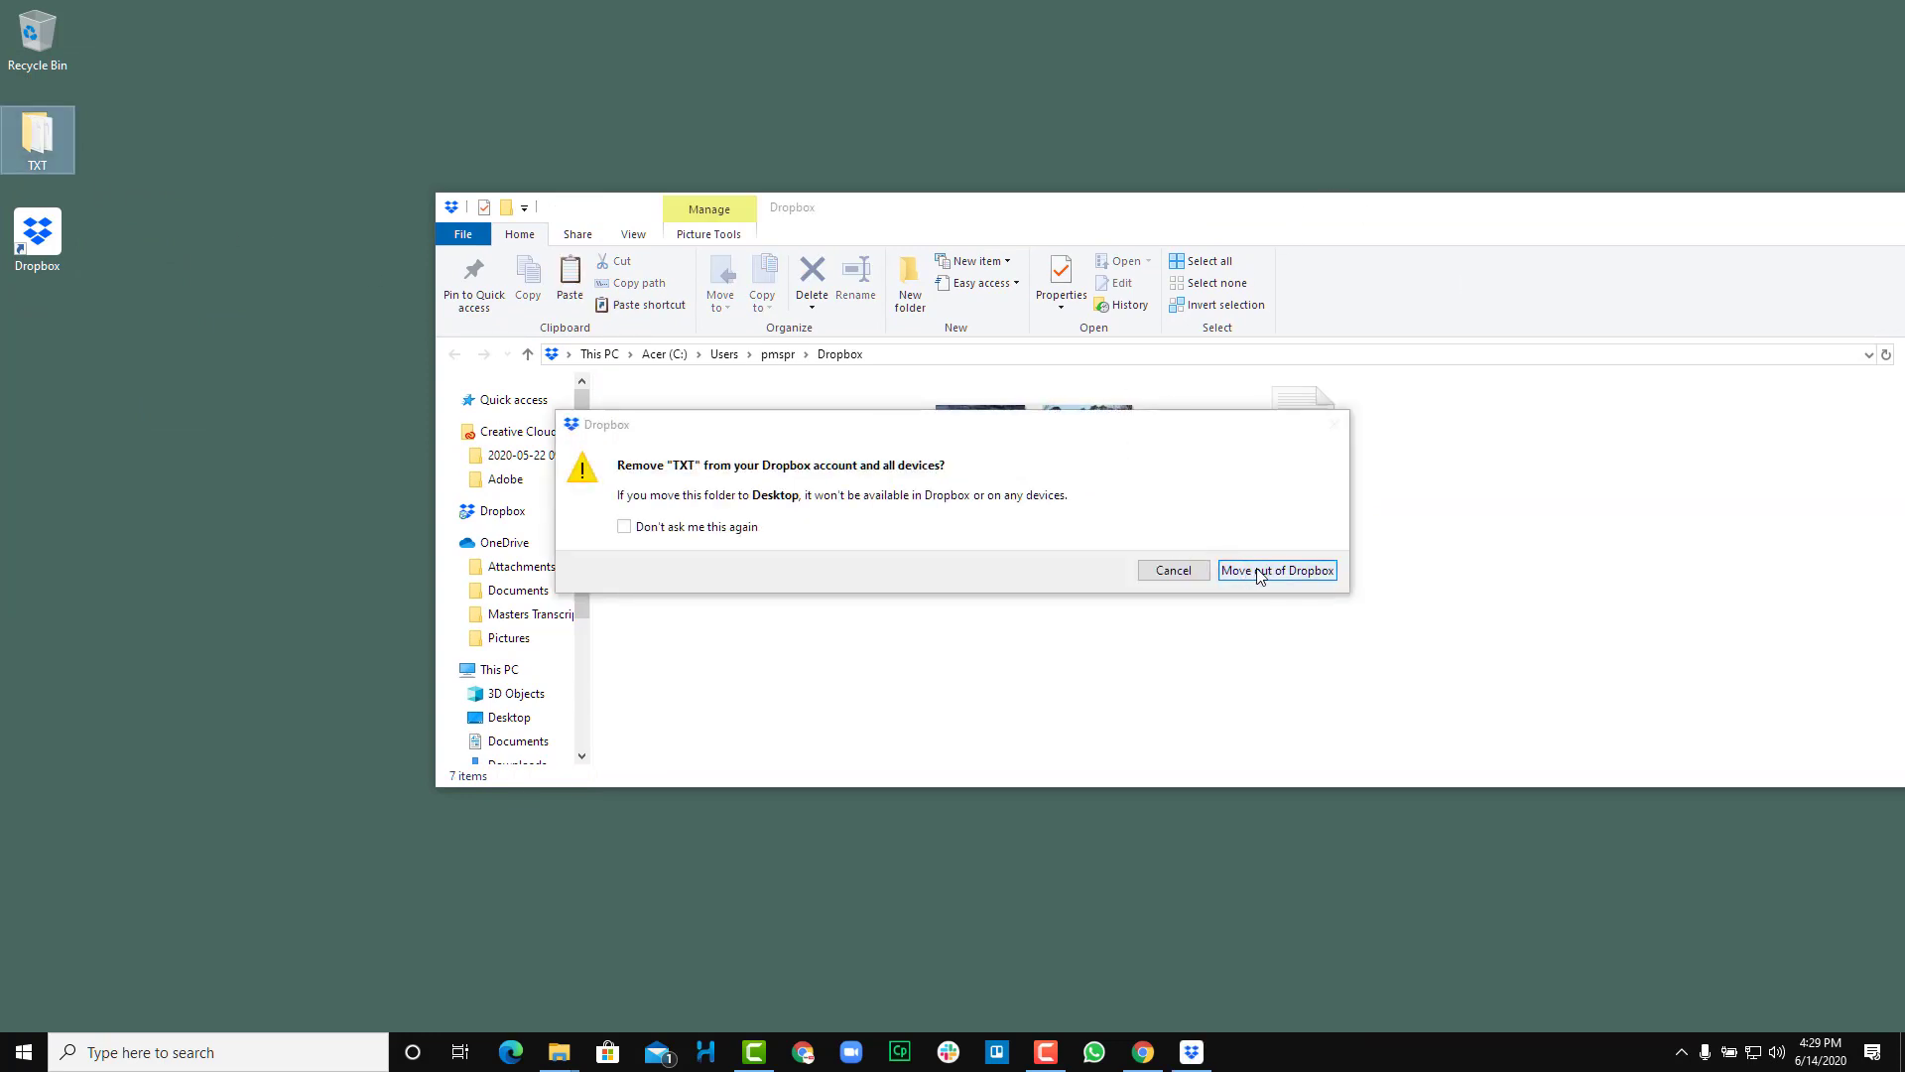
left_click(1298, 579)
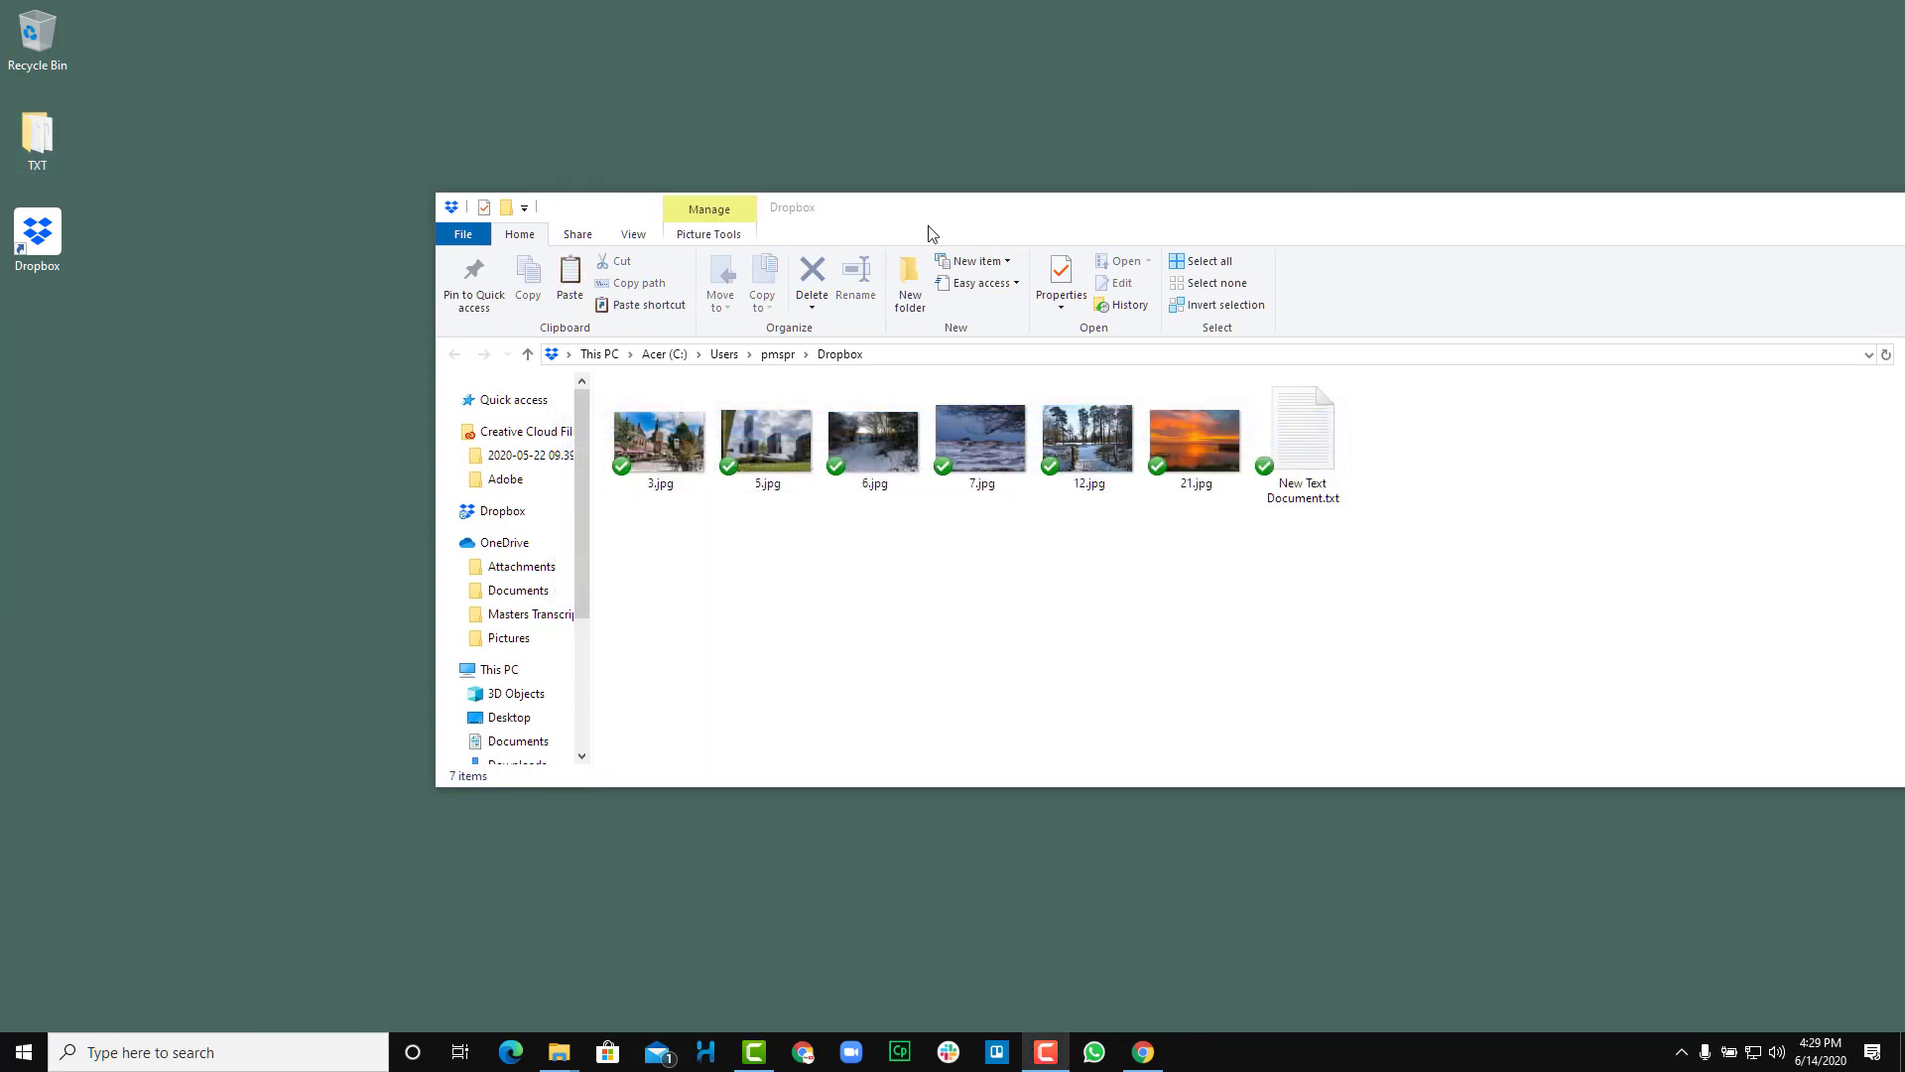
double_click(1211, 203)
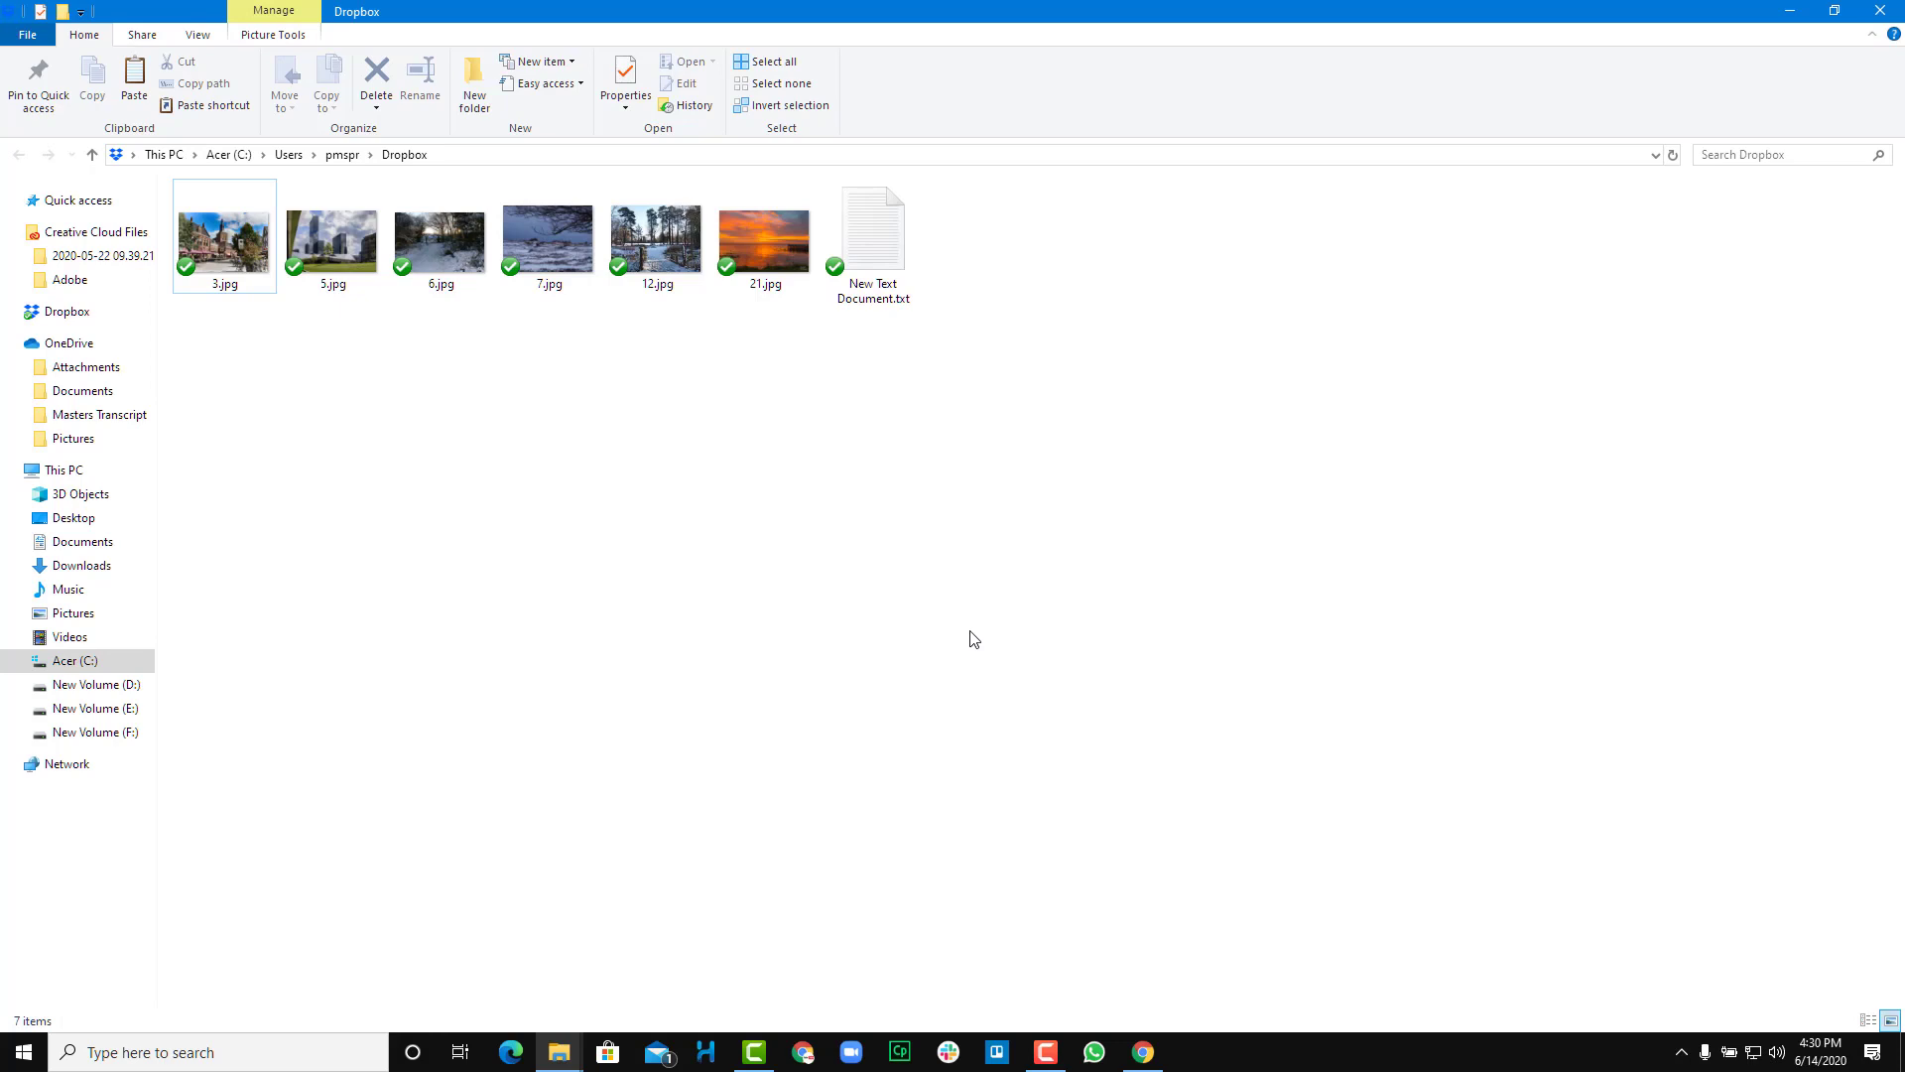
Restore the Dropbox window, select then deselect its seven files, and close the window.
left_click_drag(933, 8, 980, 123)
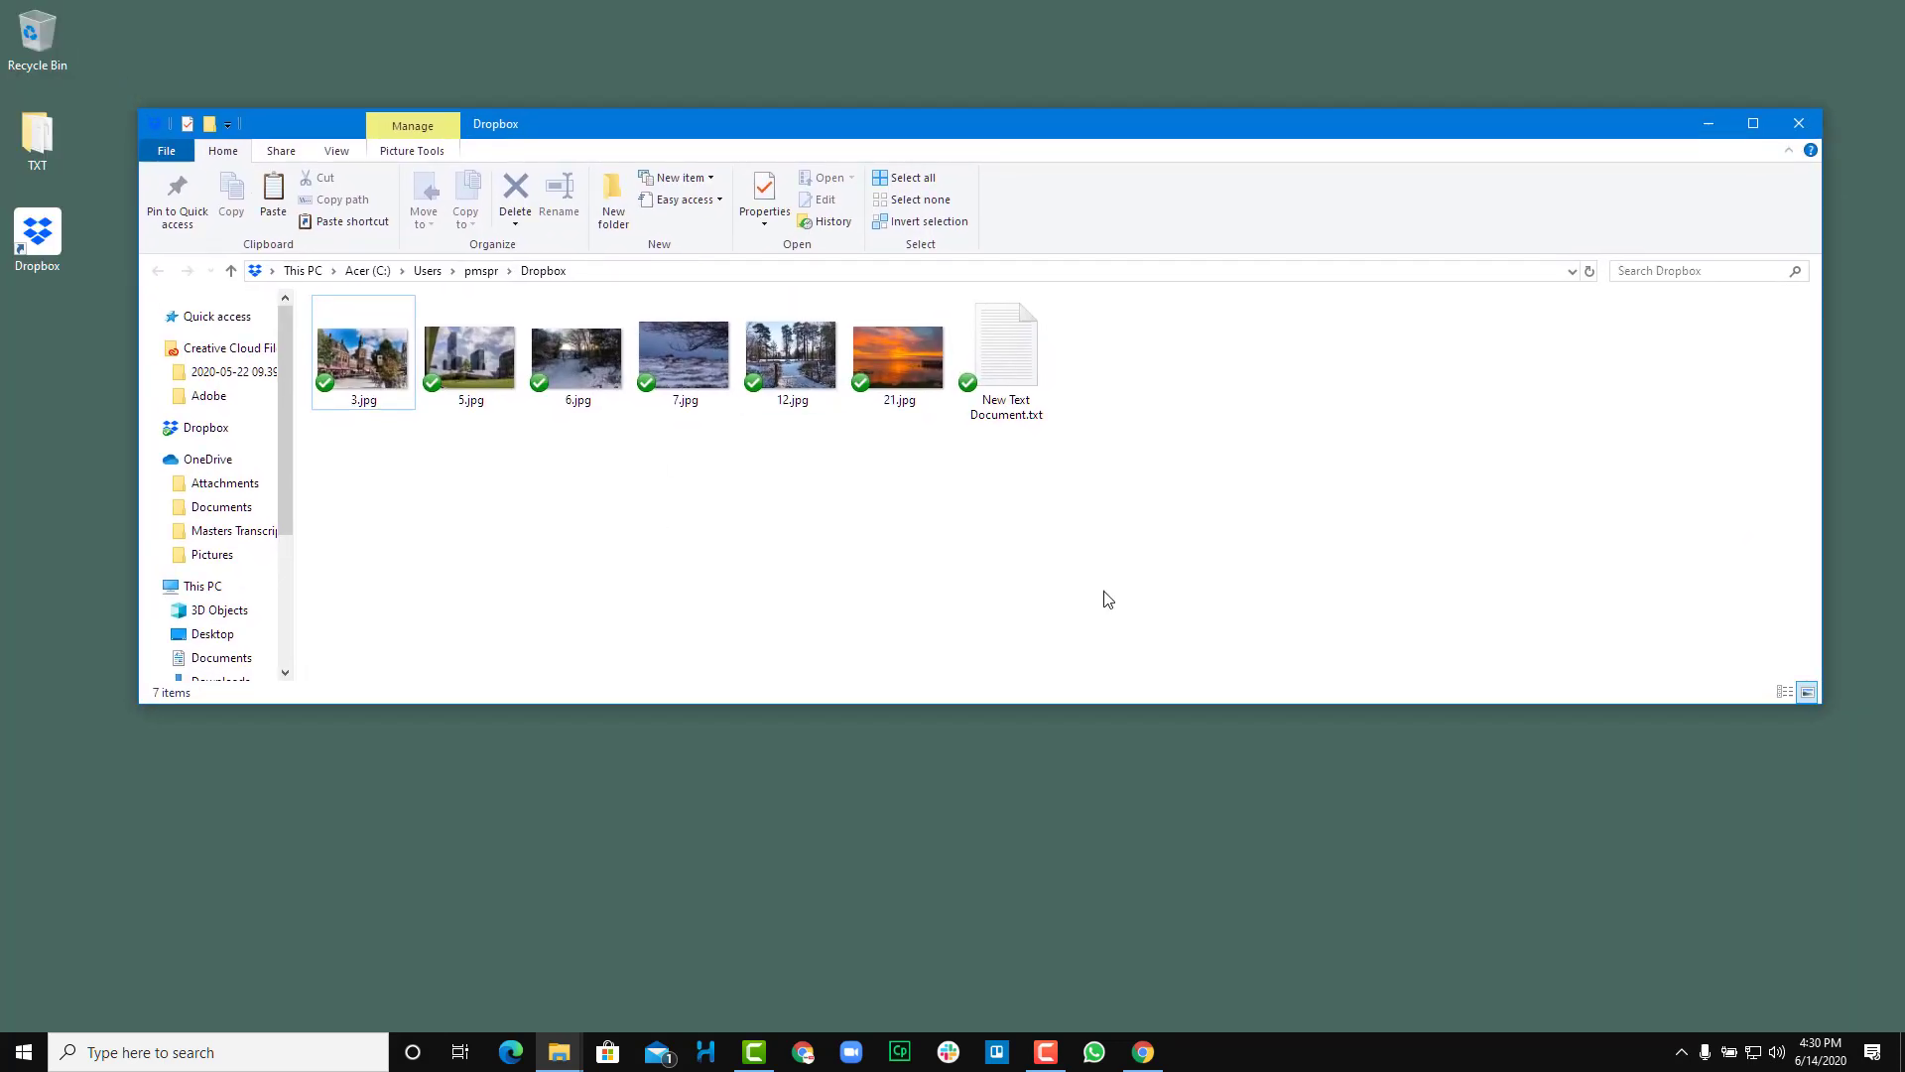
left_click_drag(1270, 564, 289, 361)
left_click(873, 592)
left_click(1801, 122)
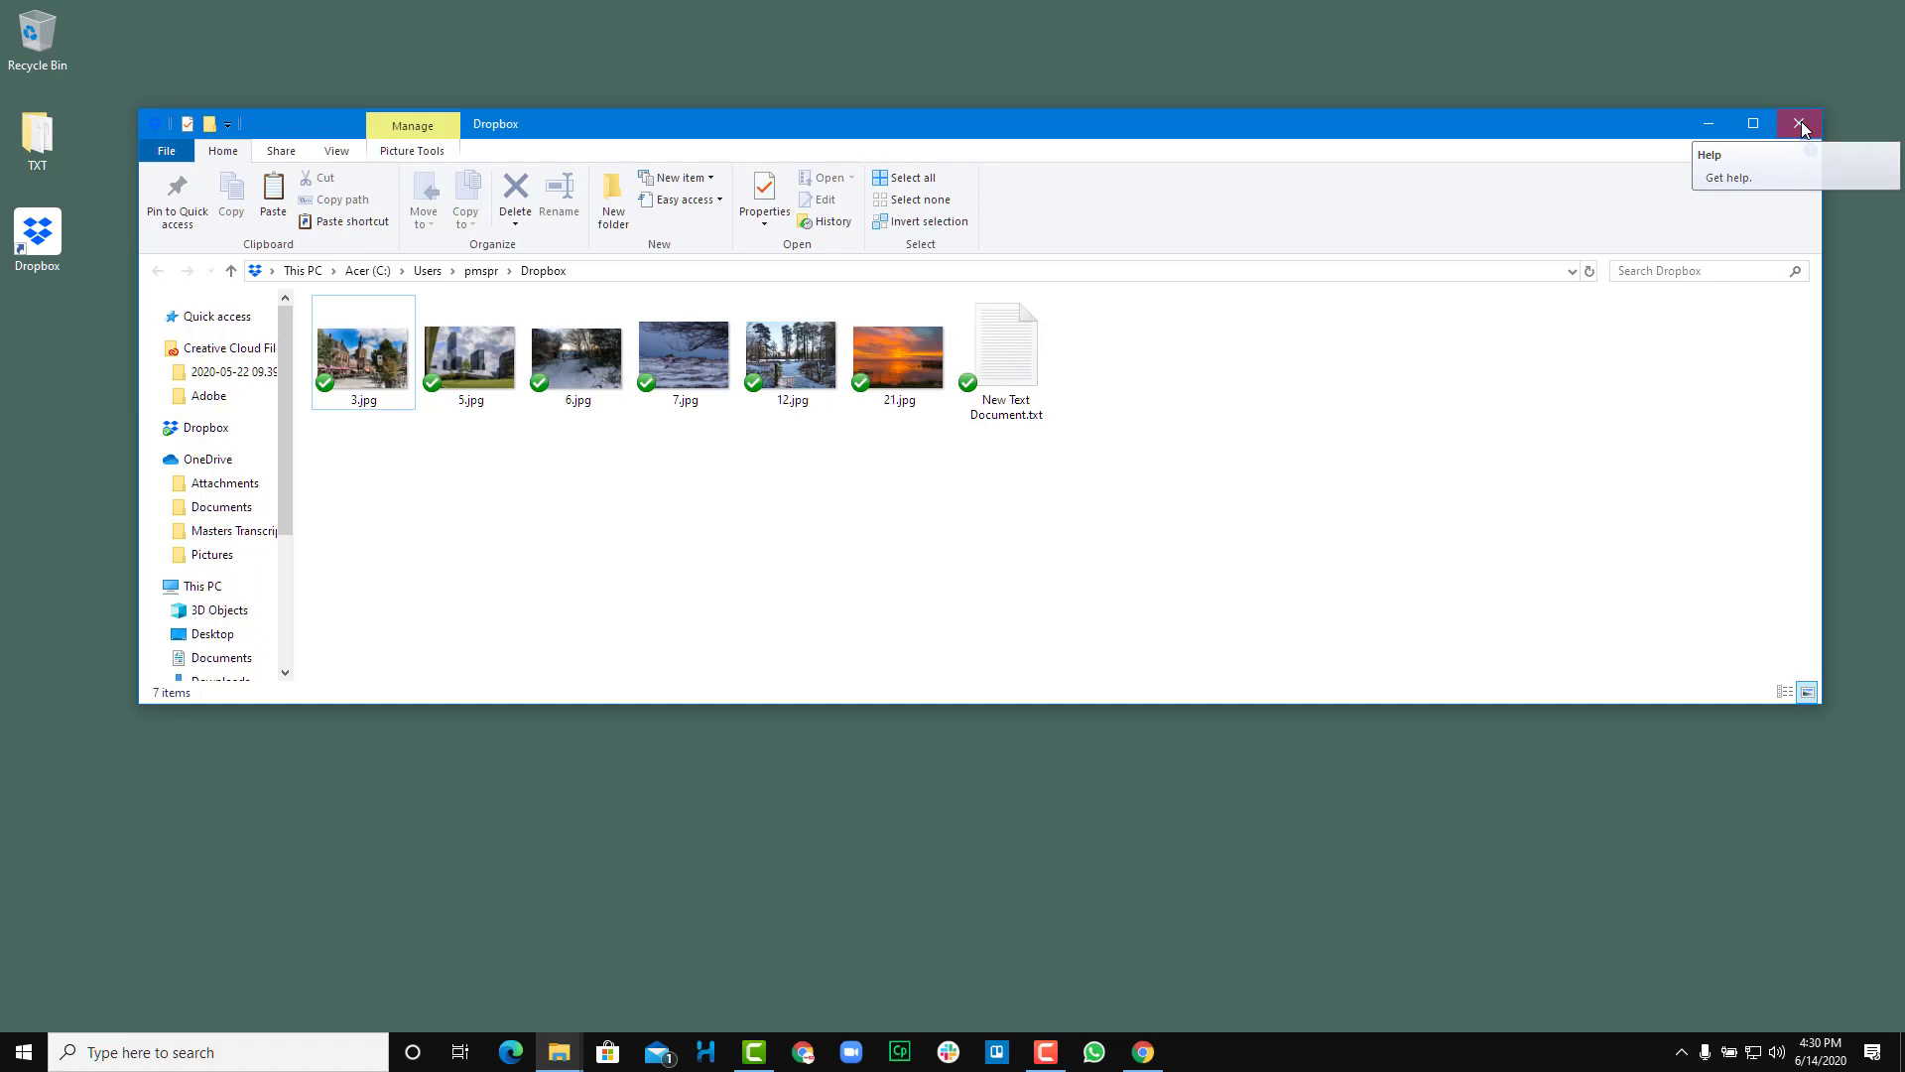